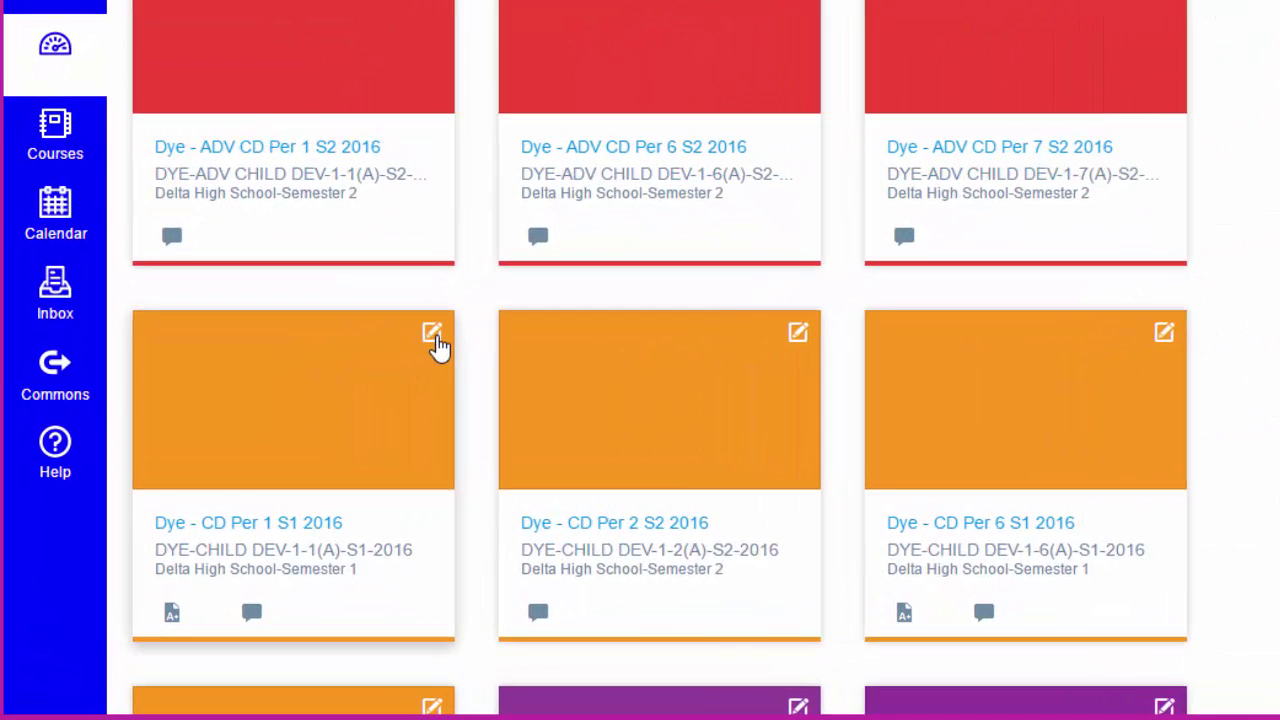
Open the Dye - CD Per 1 S1 2016 card's nickname settings and select the existing nickname.
left_click(432, 333)
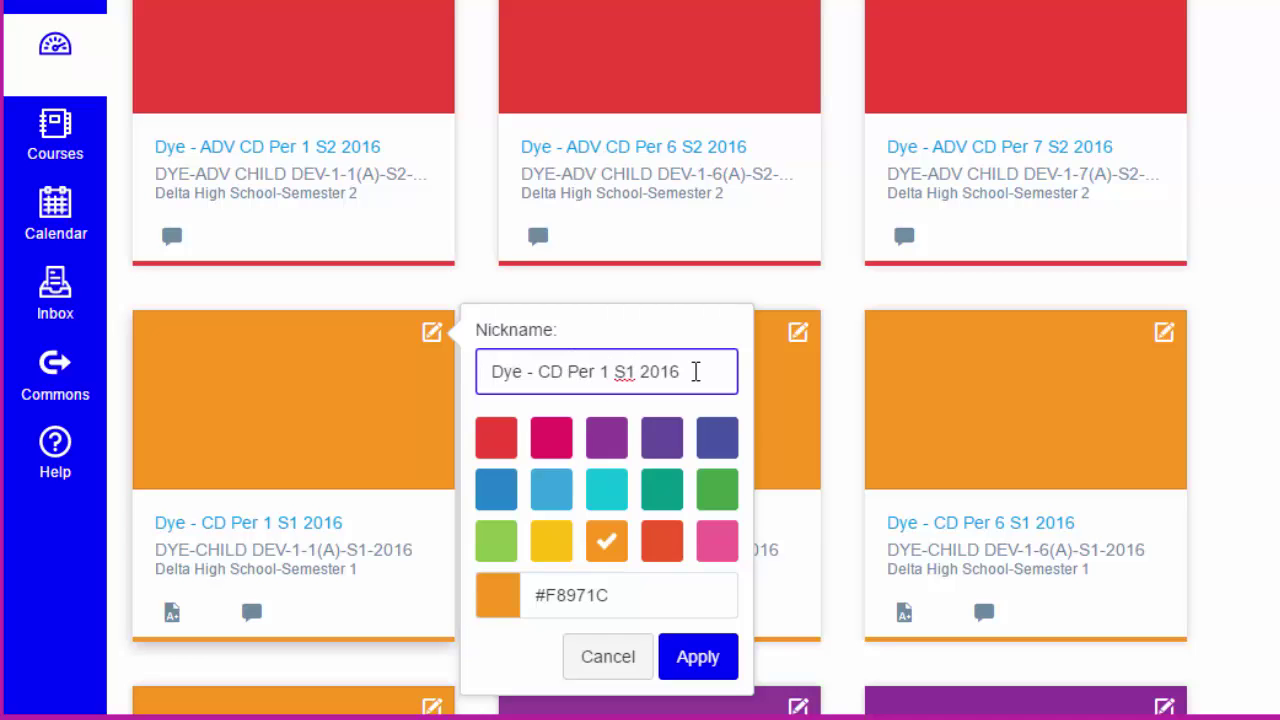
left_click_drag(695, 371, 477, 371)
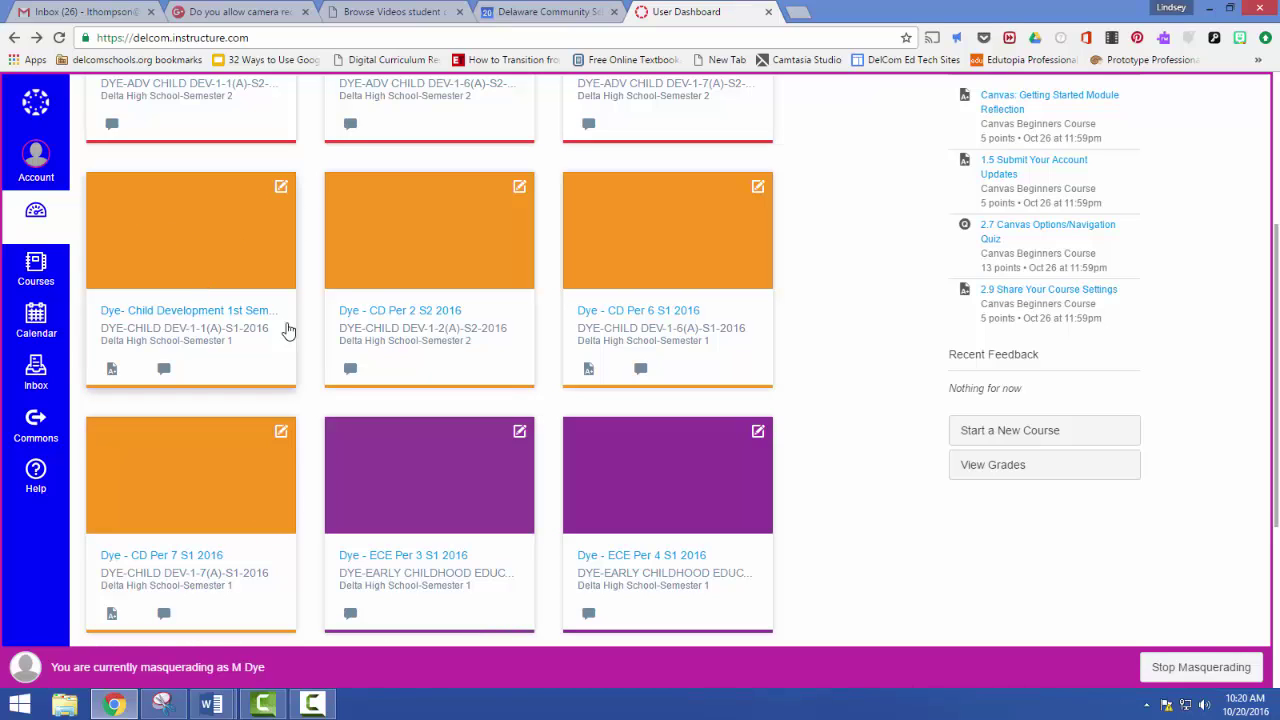
In Dye - CD Per 6 S1 2016, open section Dye-CHILD DEV-1-6(A)-S1-2016 for cross-listing.
left_click(630, 312)
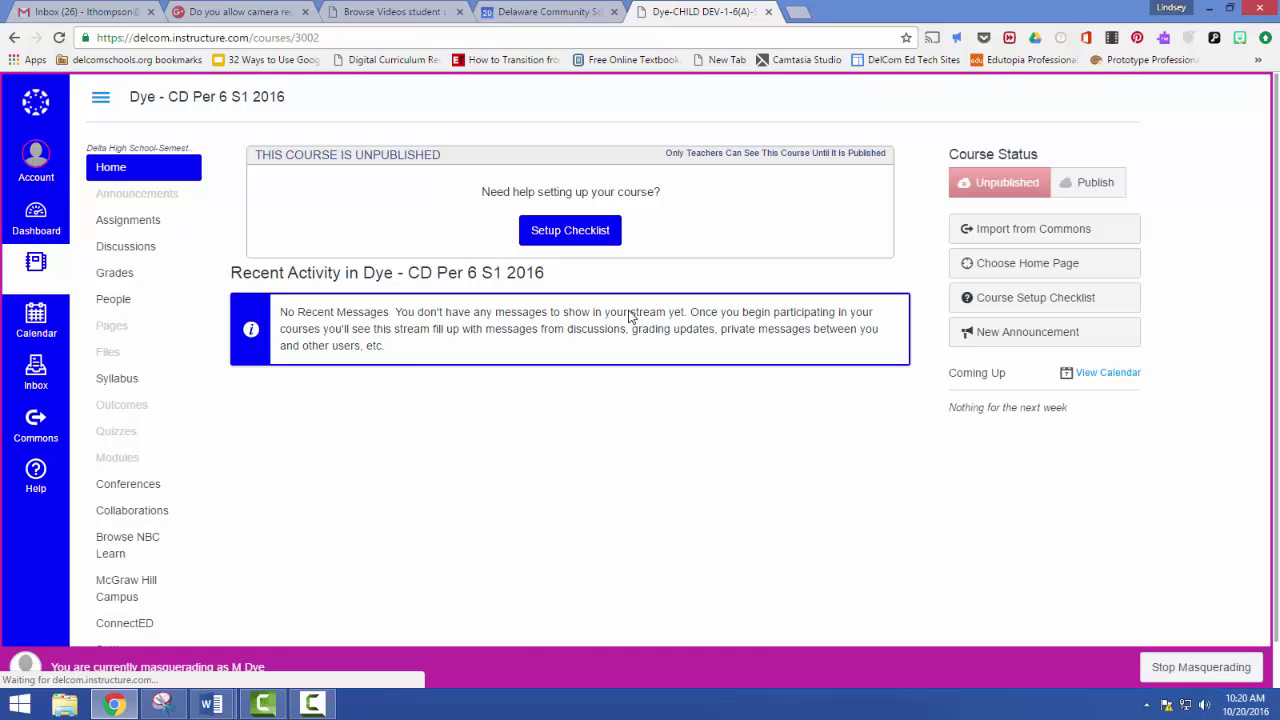
scroll(287, 268, "down", 1)
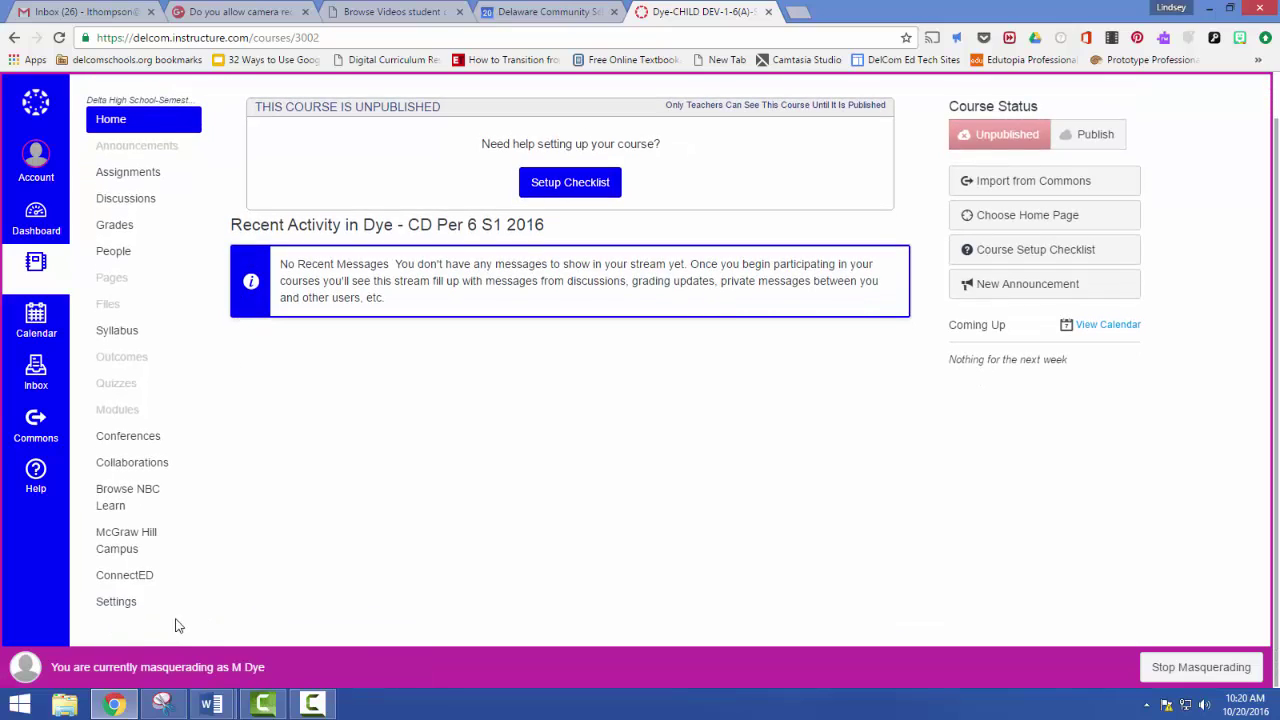
left_click(134, 603)
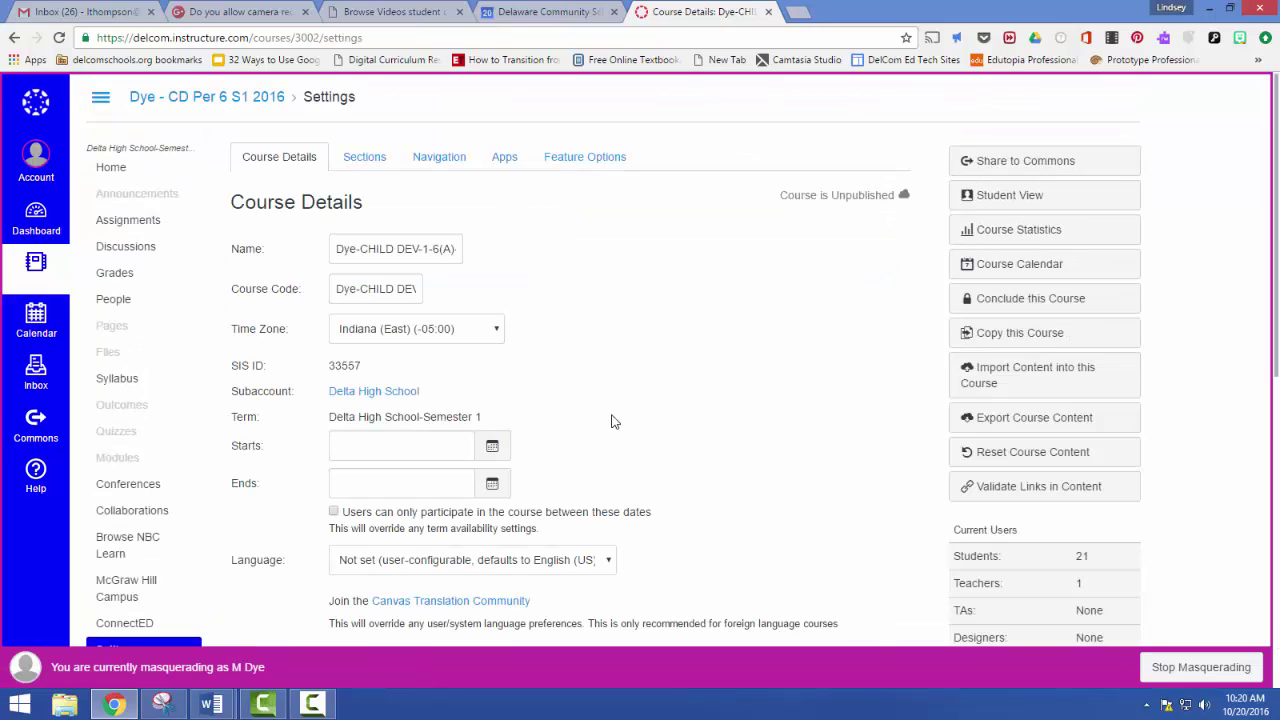
left_click(366, 160)
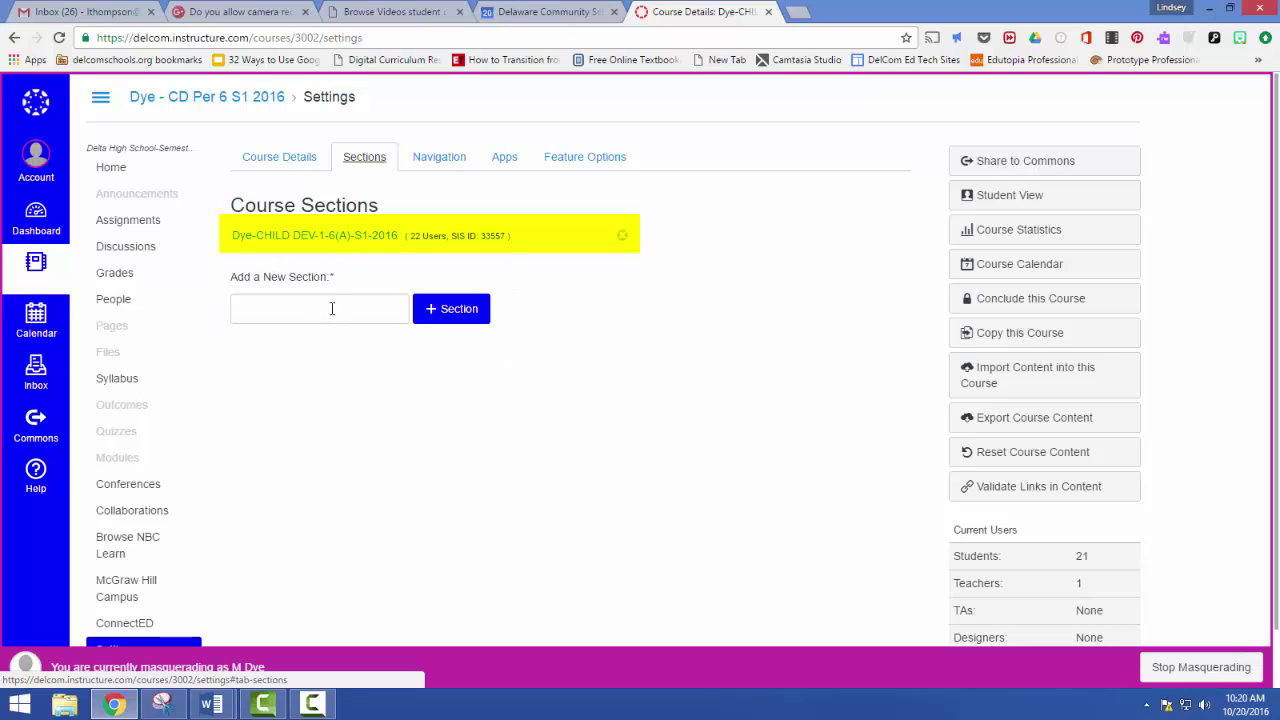
left_click(327, 247)
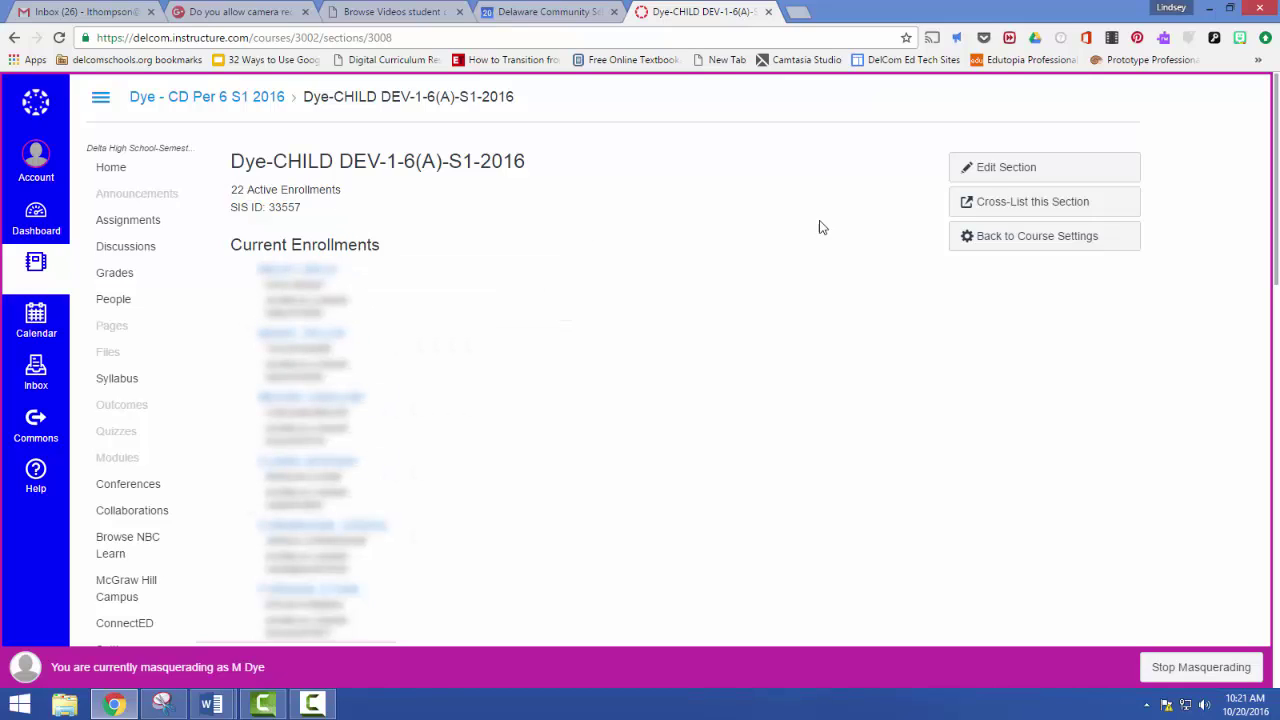
left_click(1025, 205)
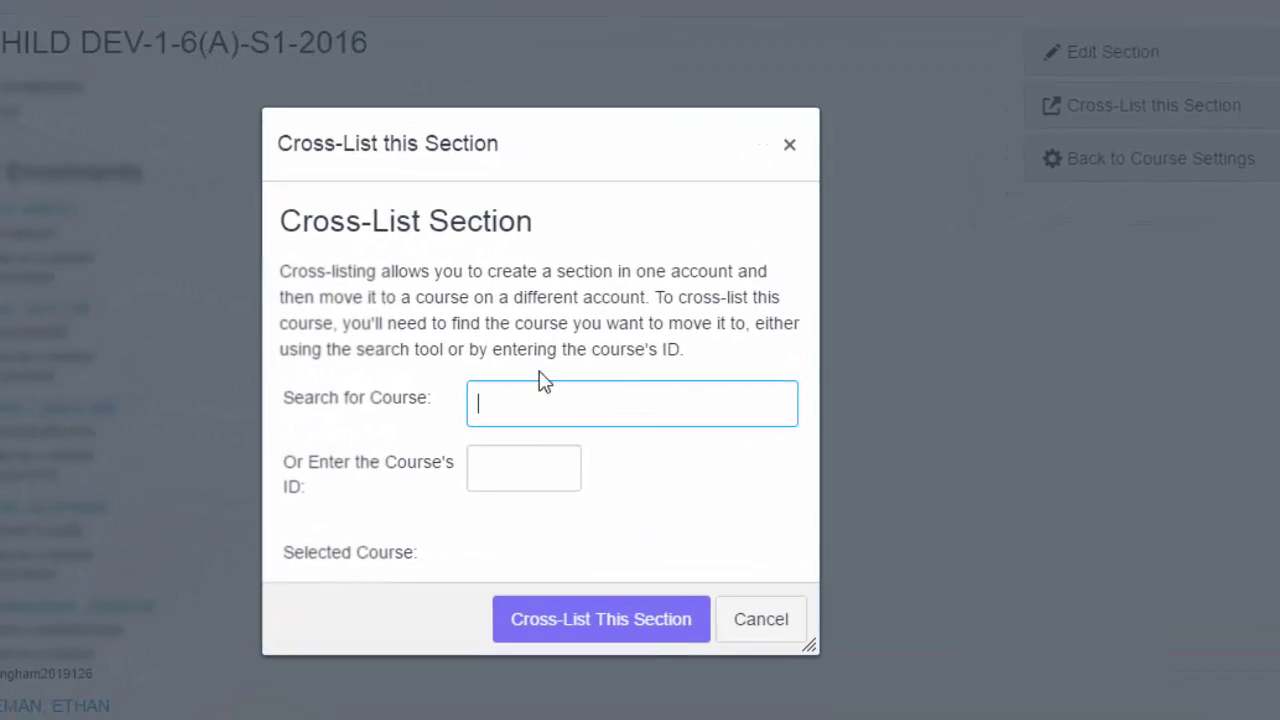
Cross-list the Per 6 section into Dye-CHILD DEV-1-1(A)-S1-2016, then return to the dashboard.
type("Dye")
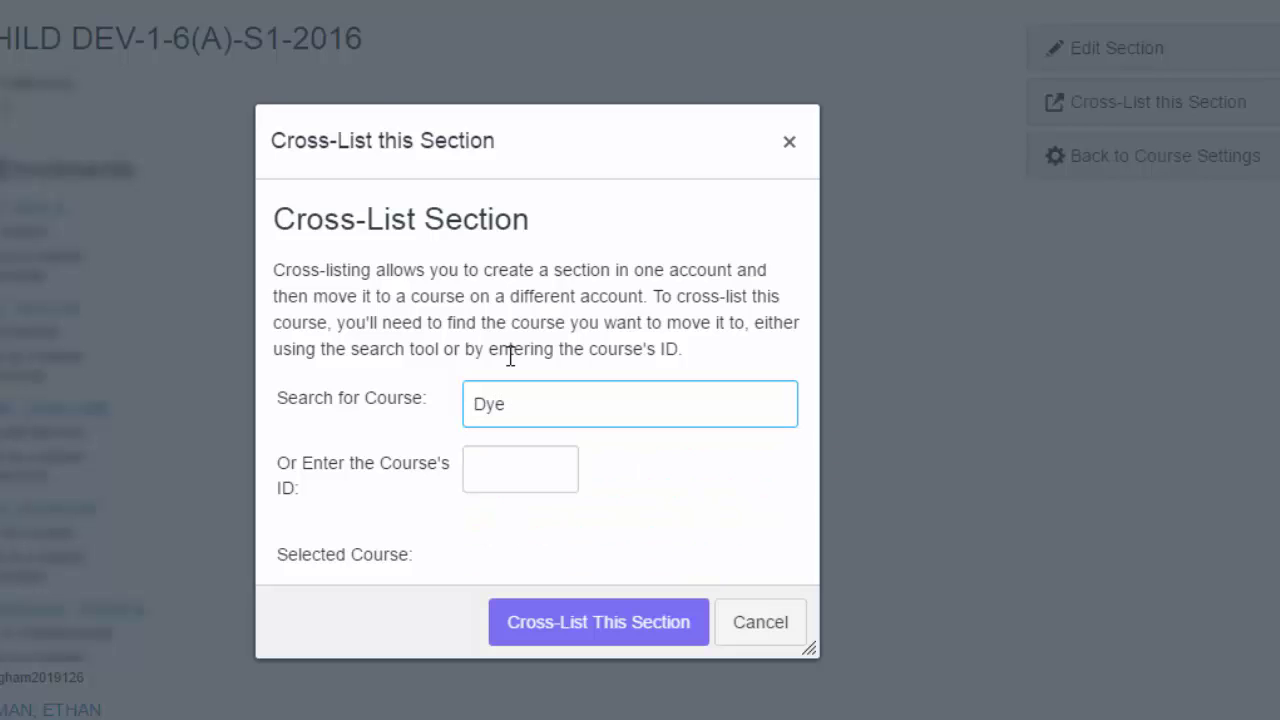
type("-")
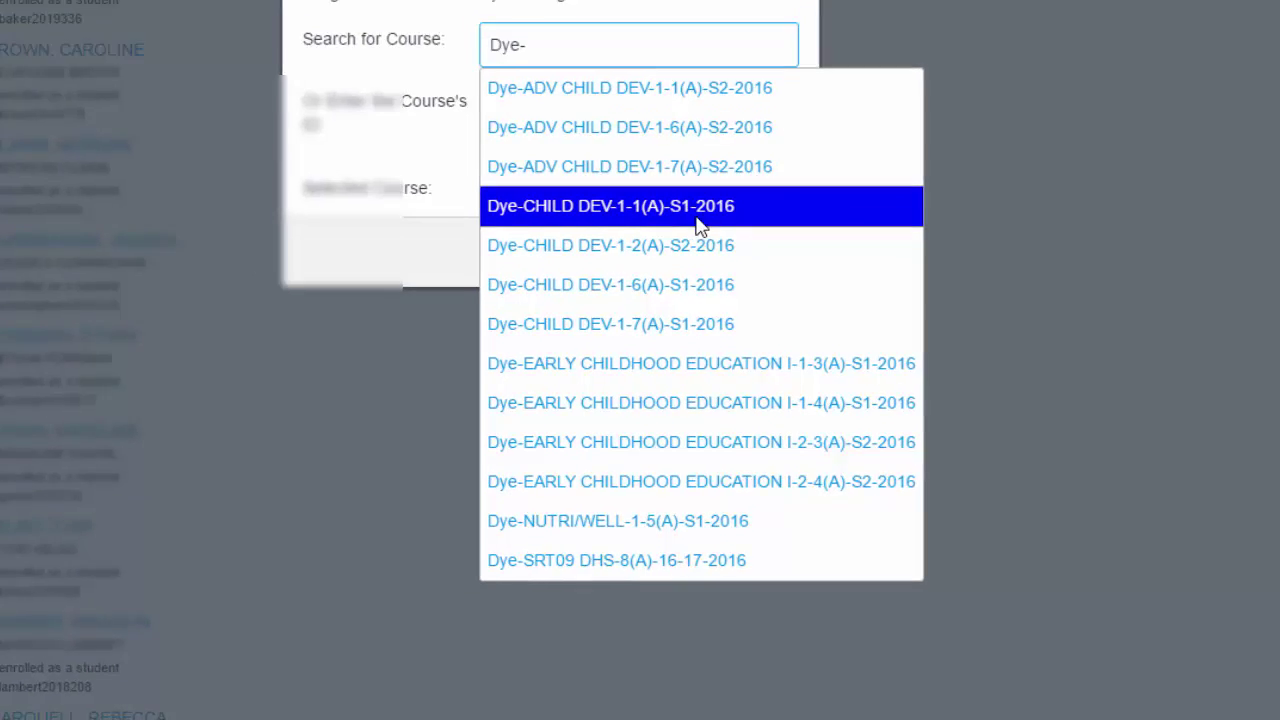
left_click(698, 212)
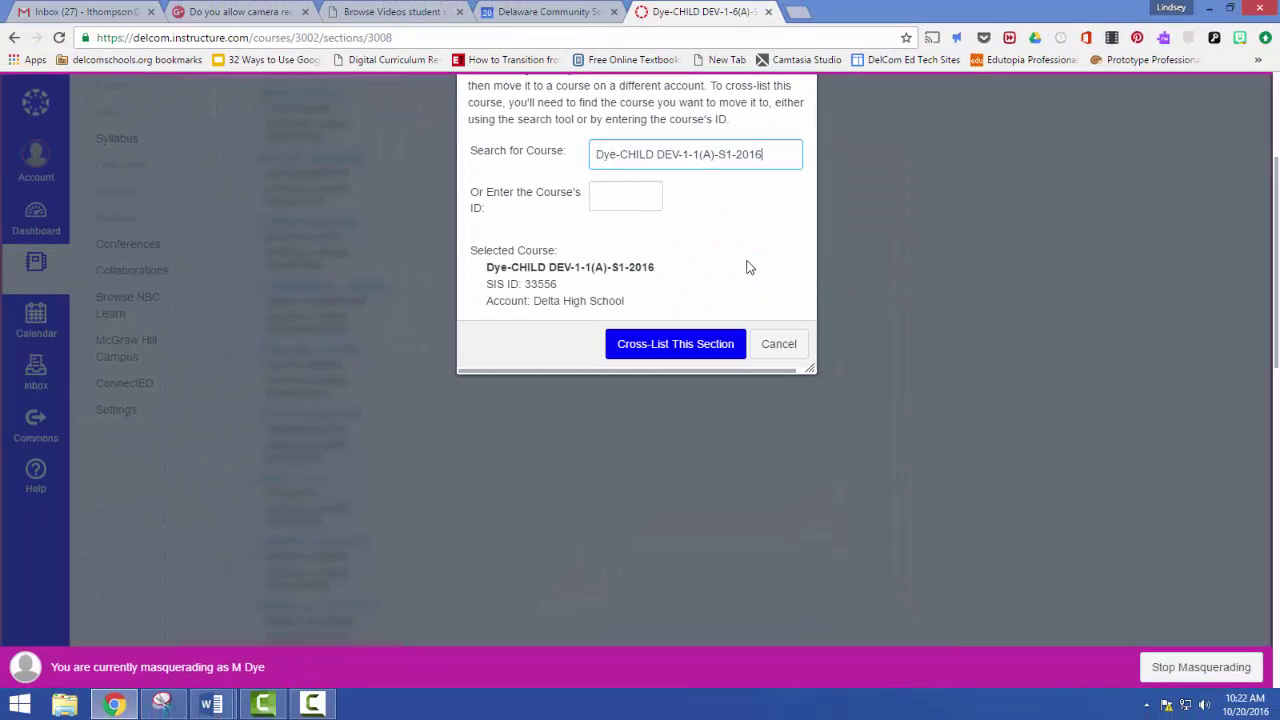
left_click(678, 350)
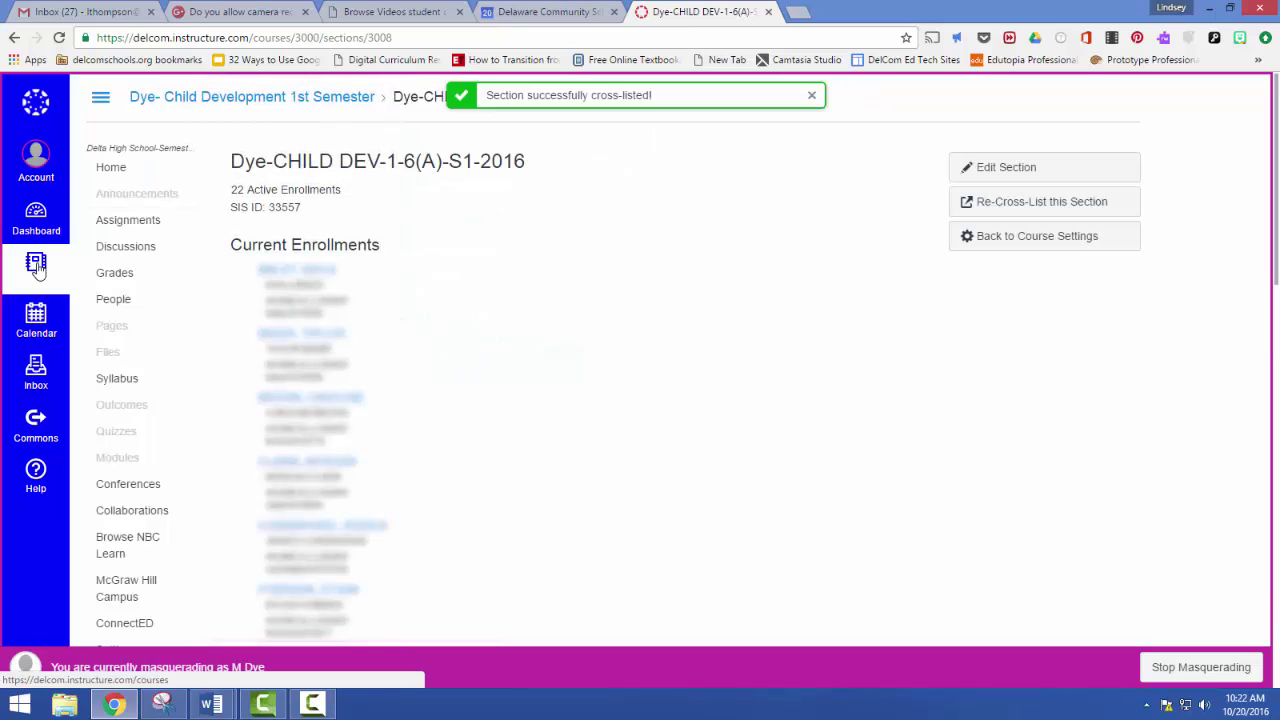
left_click(36, 265)
left_click(36, 218)
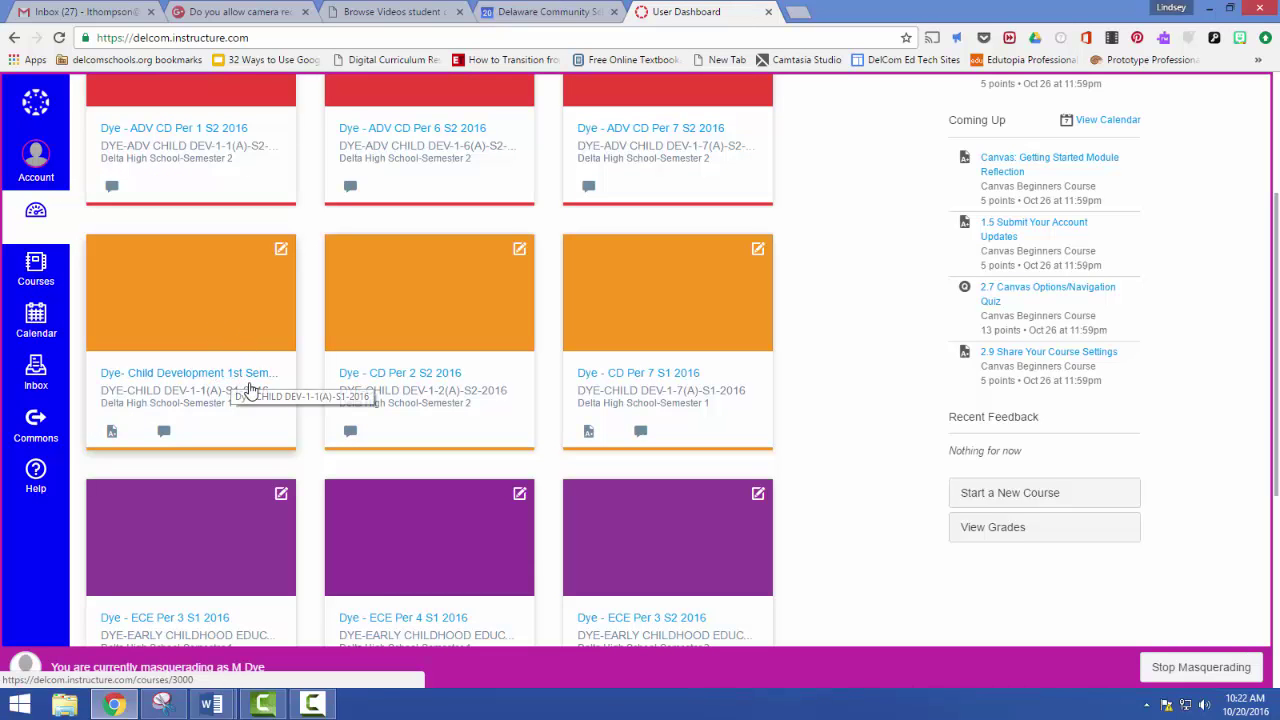
In Dye - CD Per 7 S1 2016, open section Dye-CHILD DEV-1-7(A)-S1-2016 for cross-listing.
left_click(637, 382)
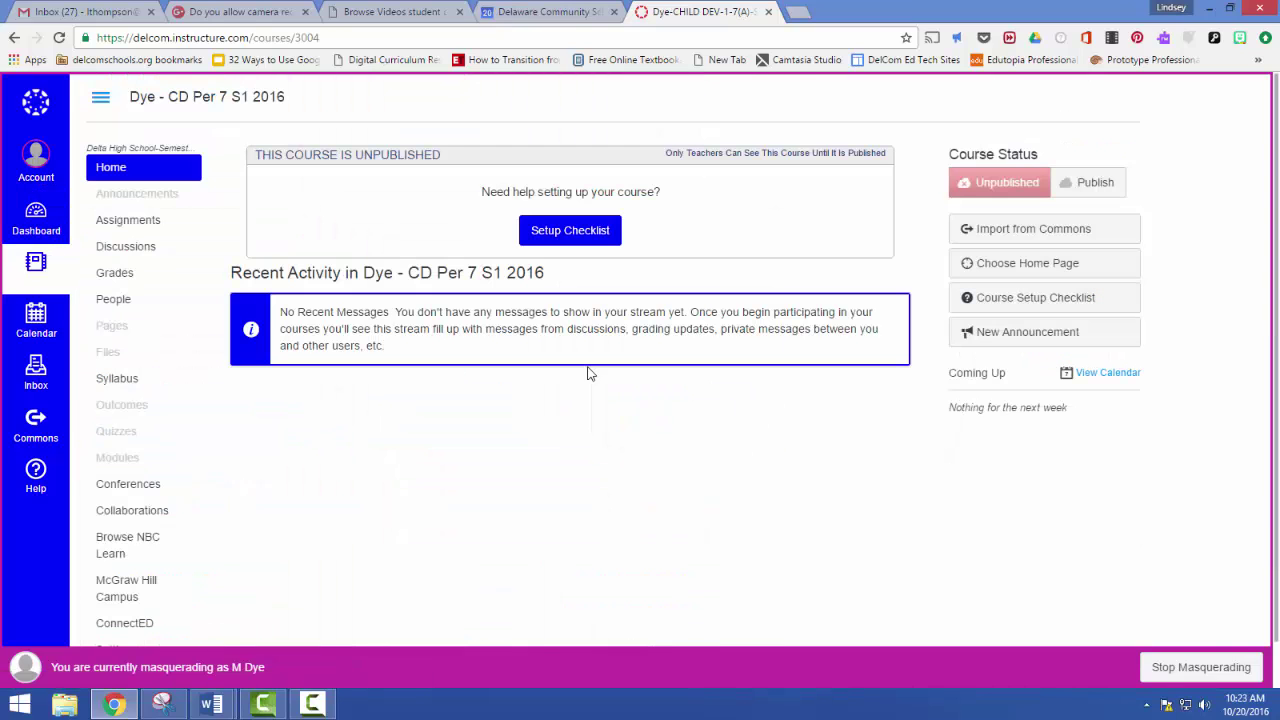
scroll(161, 288, "down", 1)
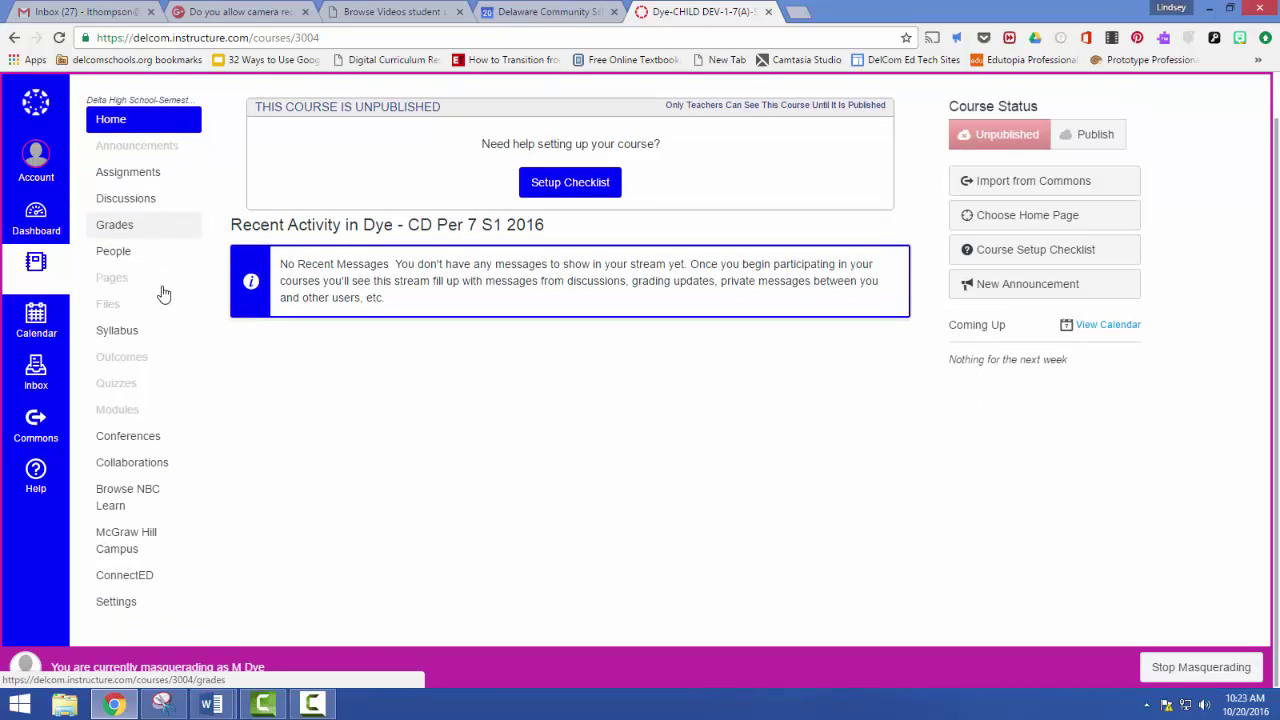
left_click(121, 608)
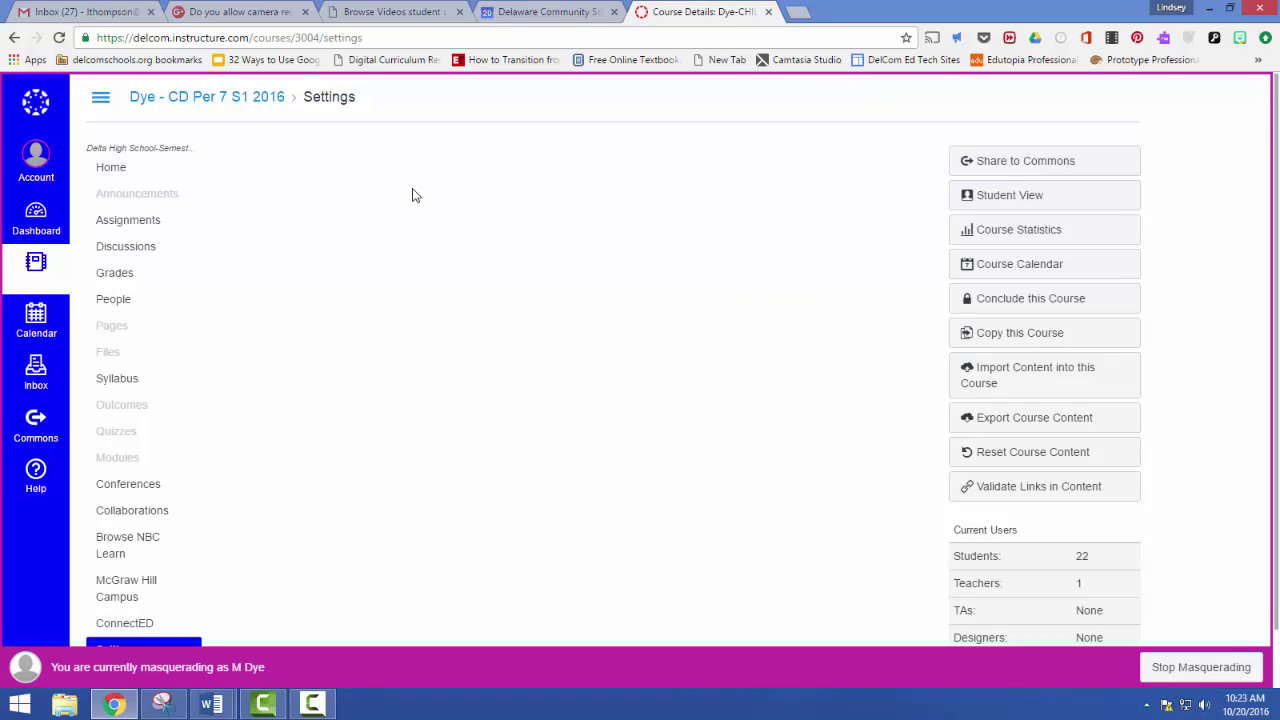
left_click(370, 162)
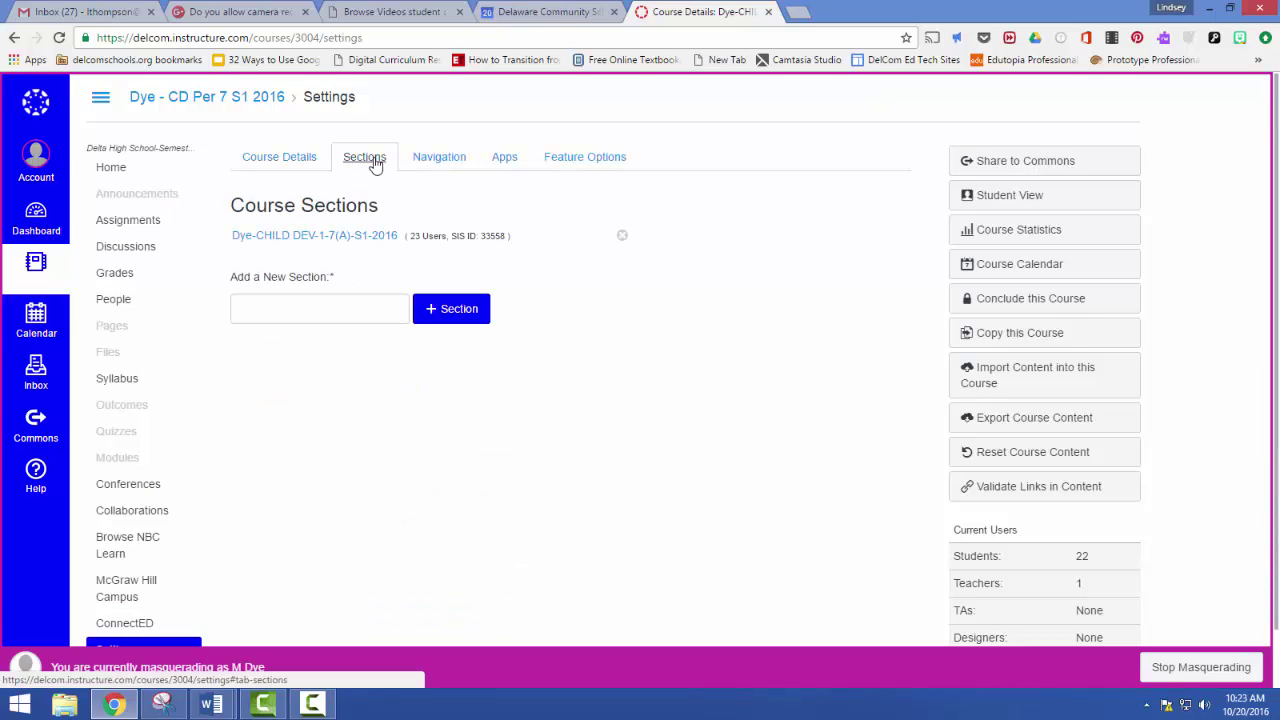
left_click(361, 234)
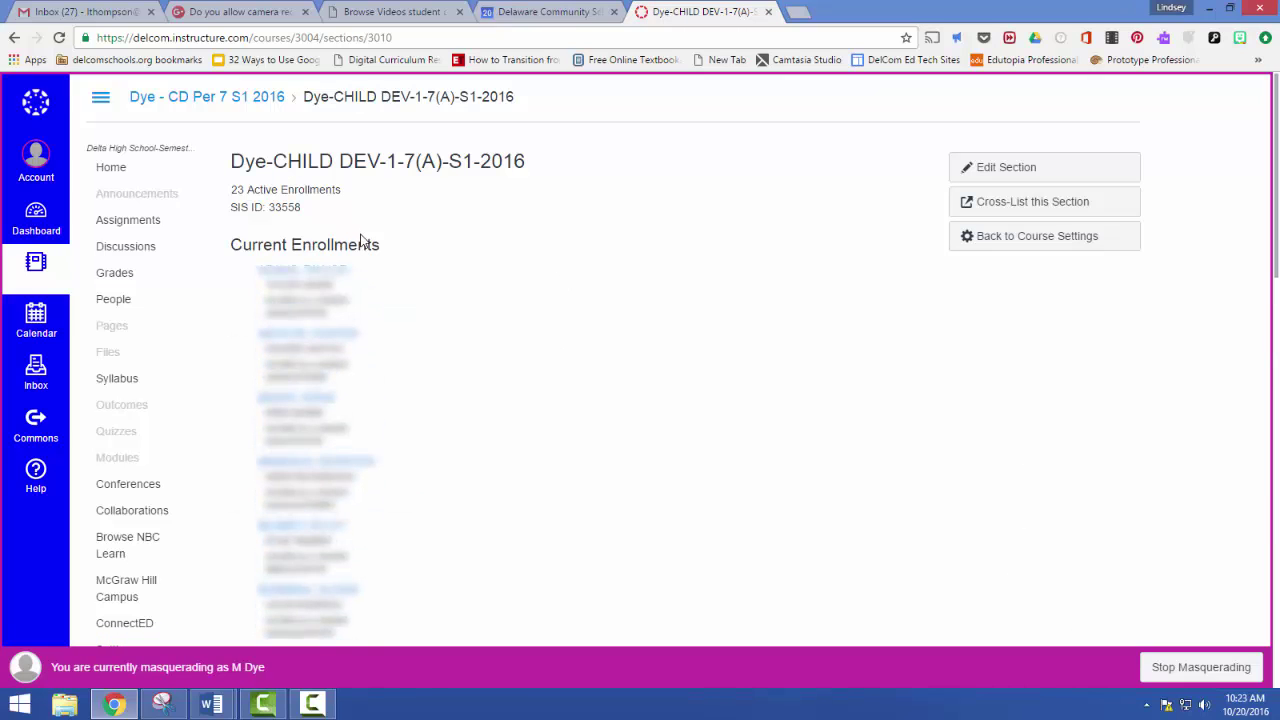
left_click(1036, 203)
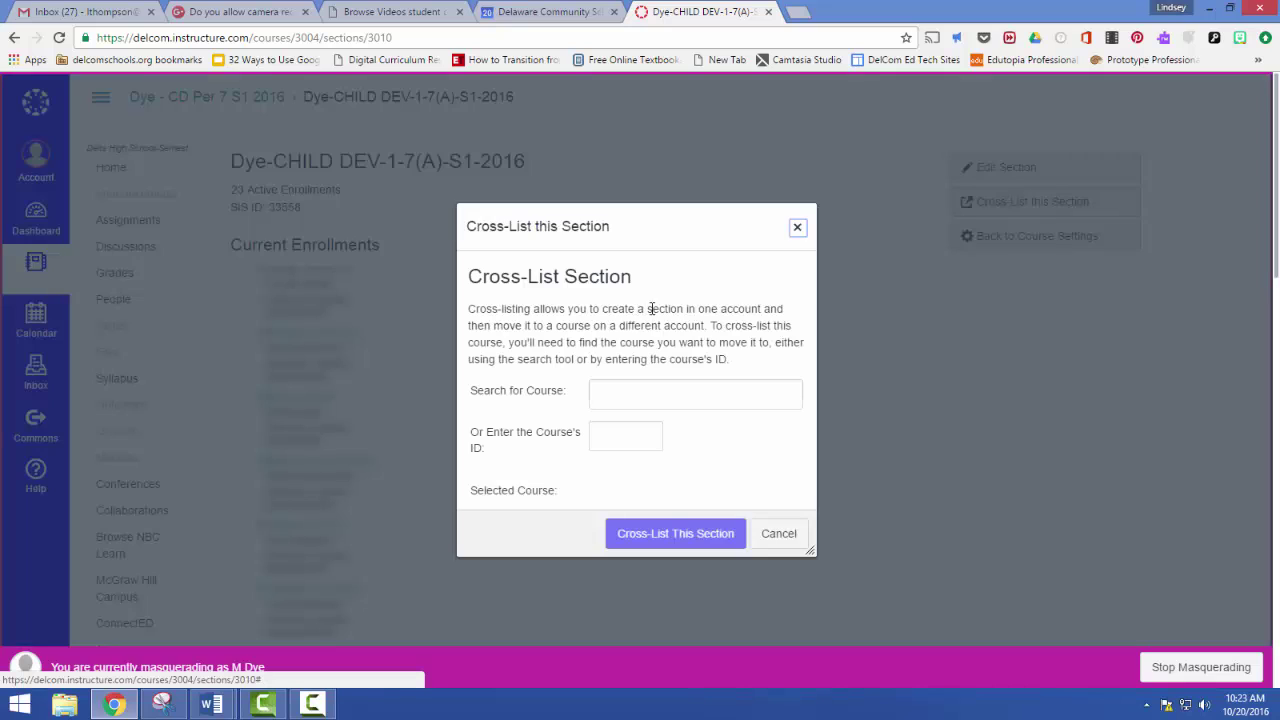
Search 'Dye', choose Dye-CHILD DEV-1-1(A)-S1-2016 as destination, and confirm the cross-listing.
left_click(643, 394)
type("Dye")
scroll(707, 390, "down", 2)
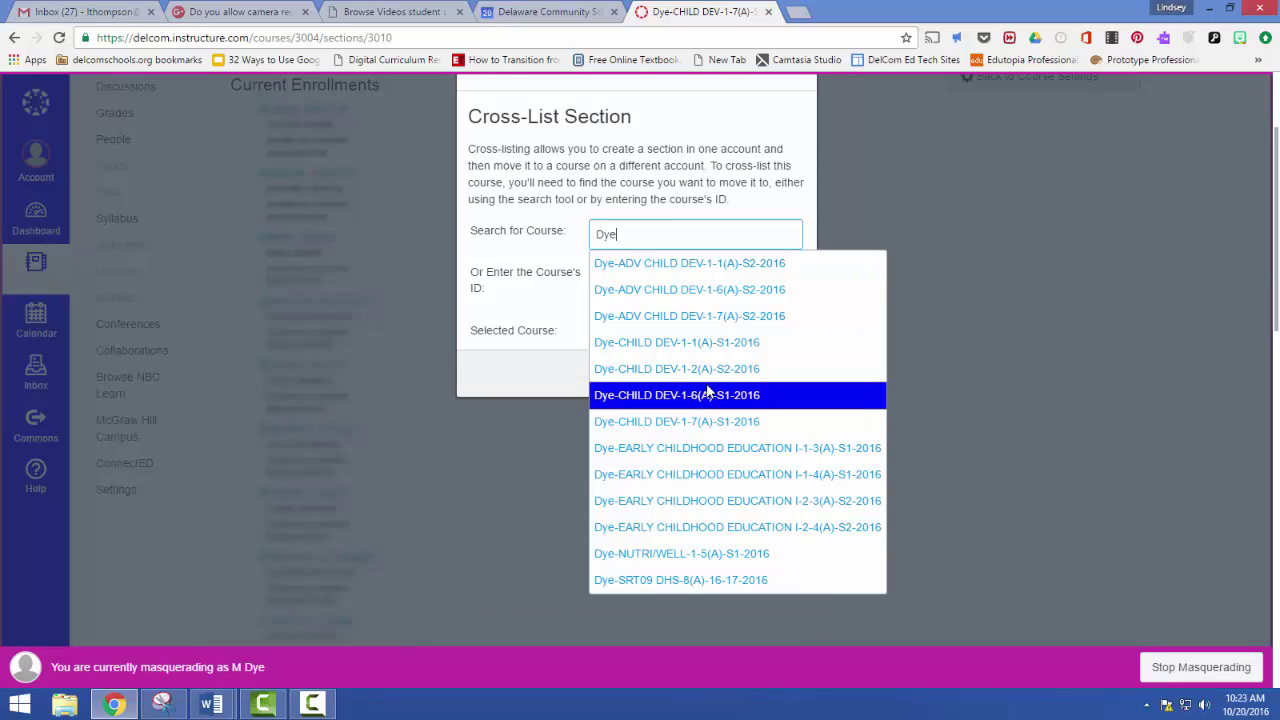
left_click(717, 423)
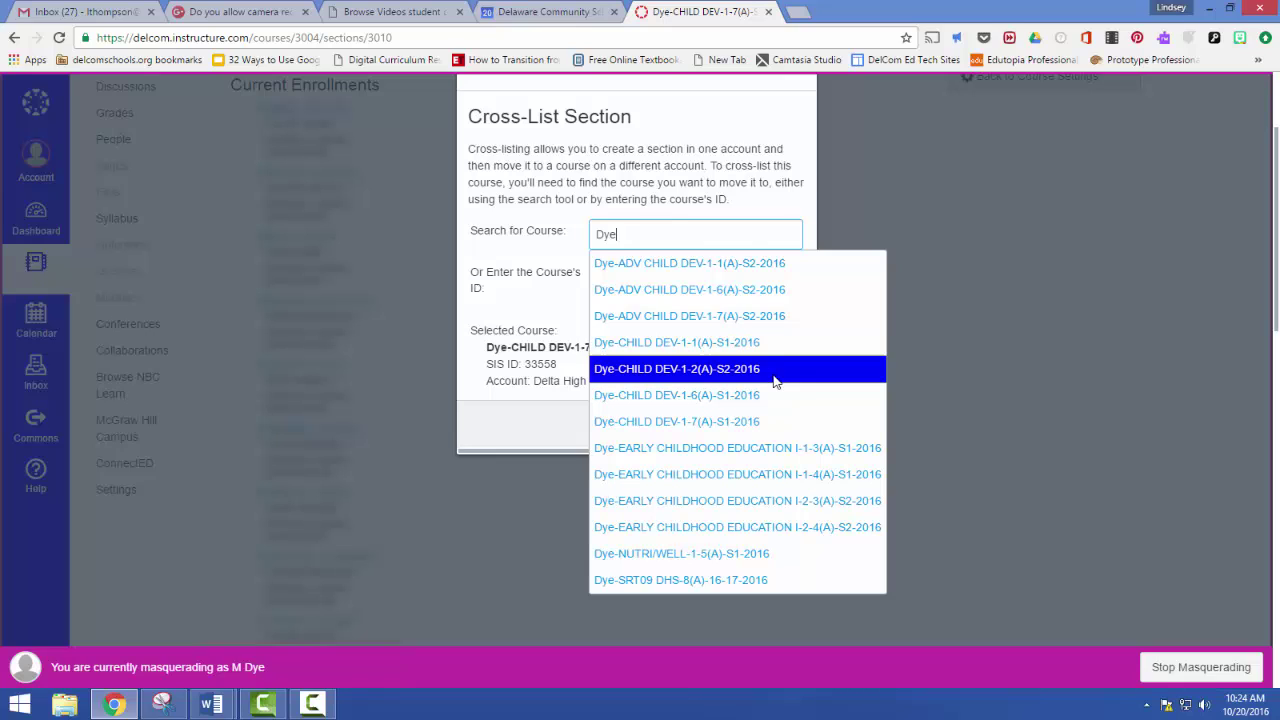
left_click(728, 346)
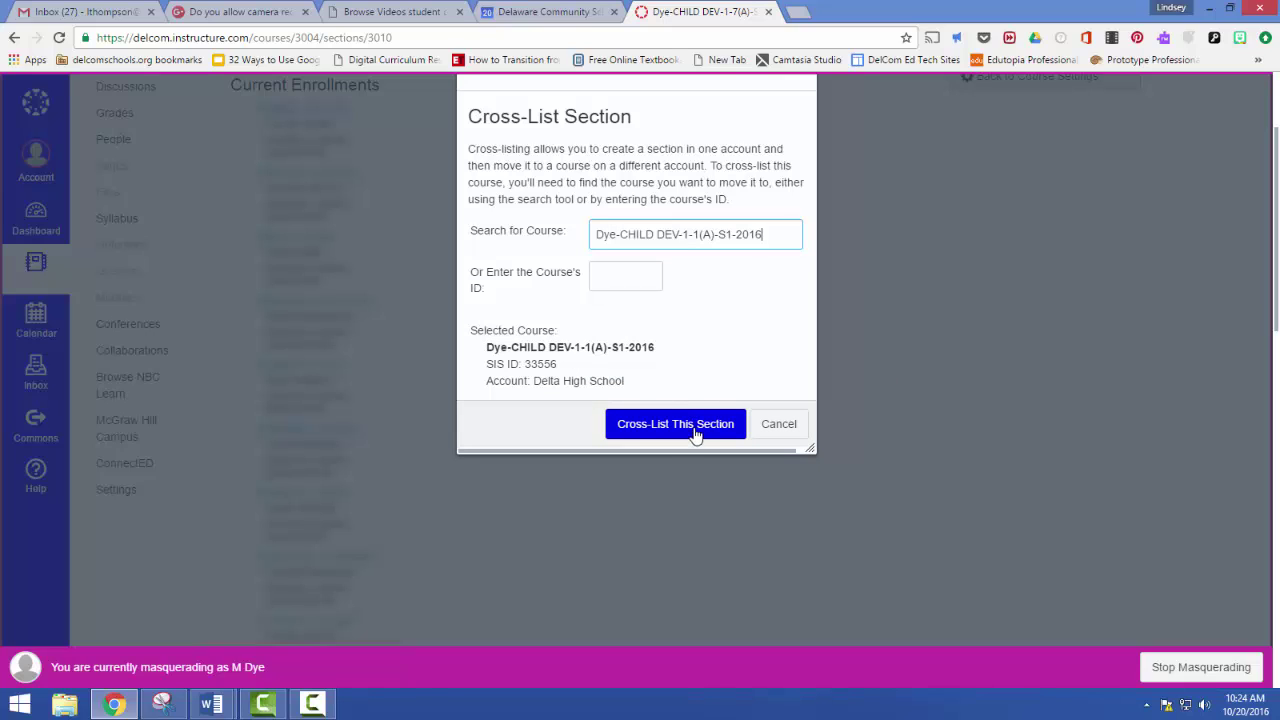
left_click(690, 424)
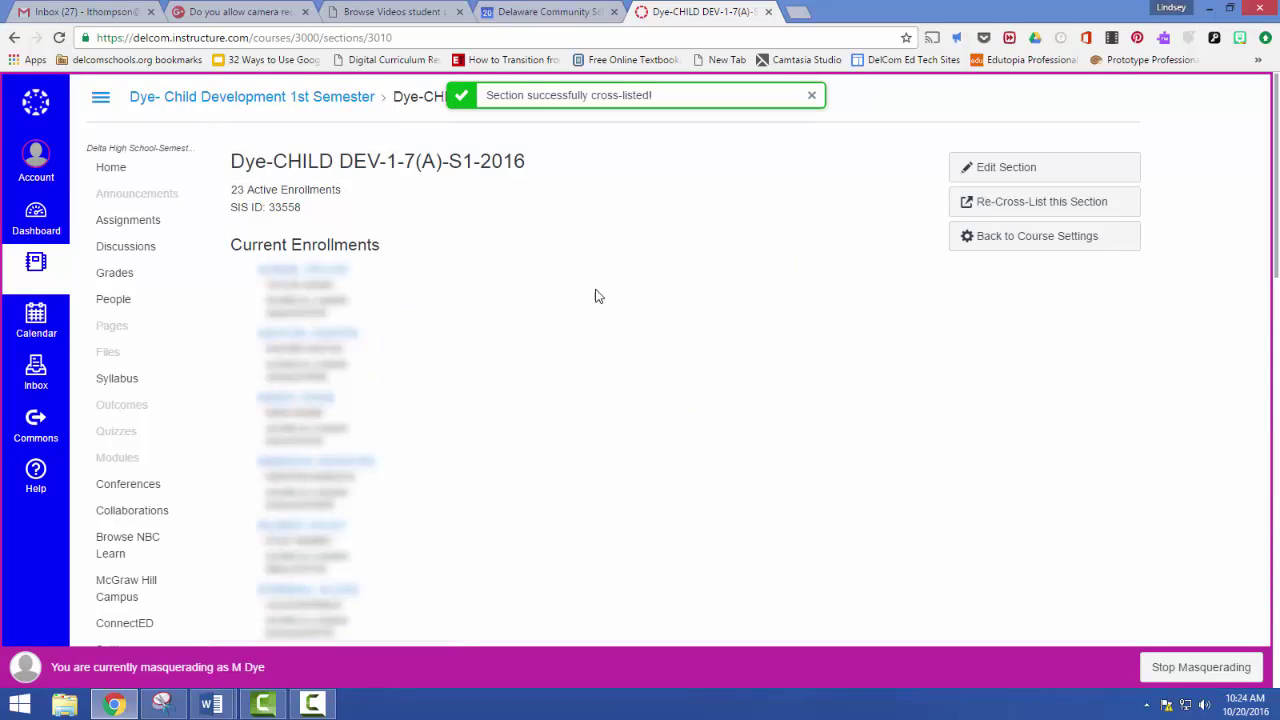
Open the Dye- Child Development 1st Semester course's Assignments and begin a new assignment.
left_click(27, 213)
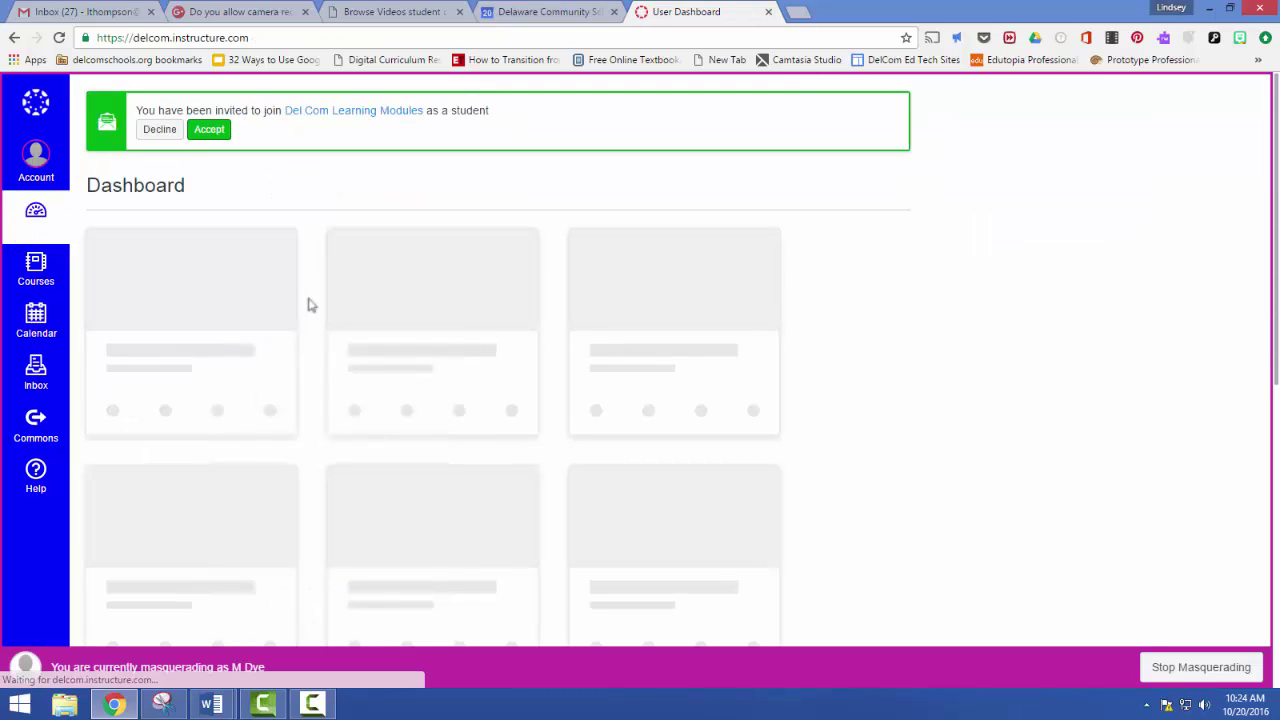
scroll(350, 300, "down", 3)
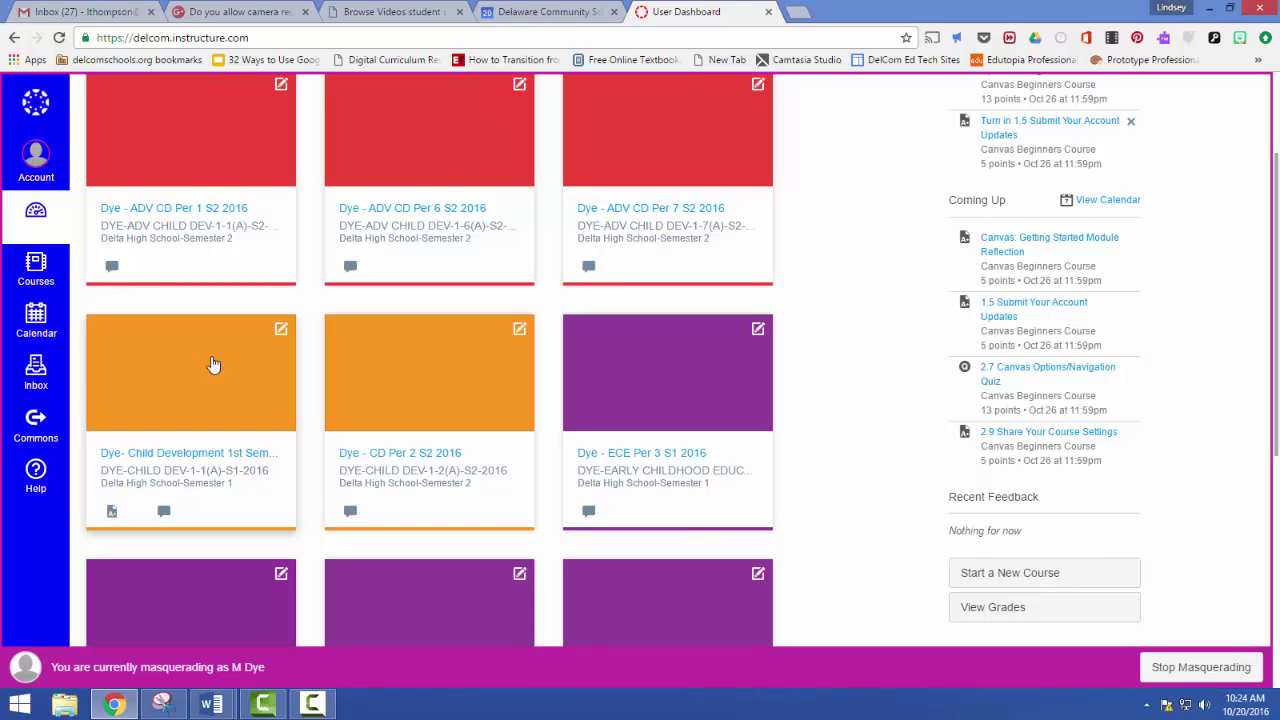
left_click(213, 364)
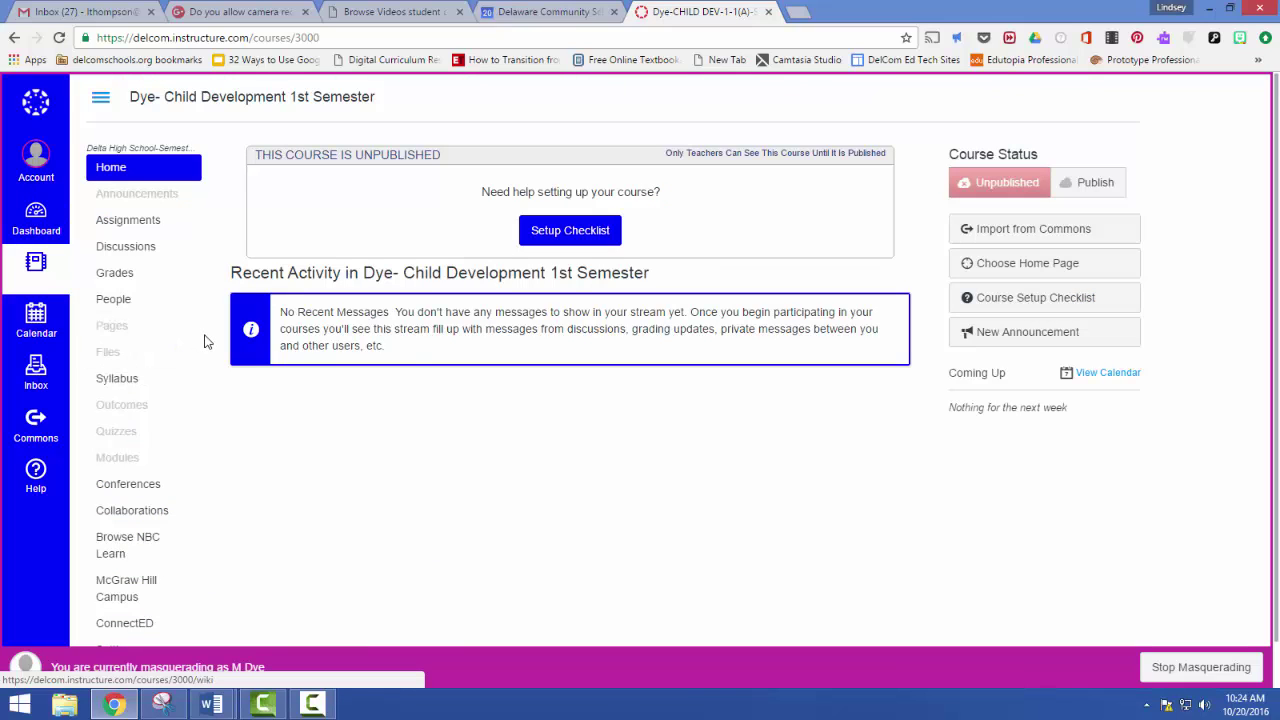
left_click(155, 221)
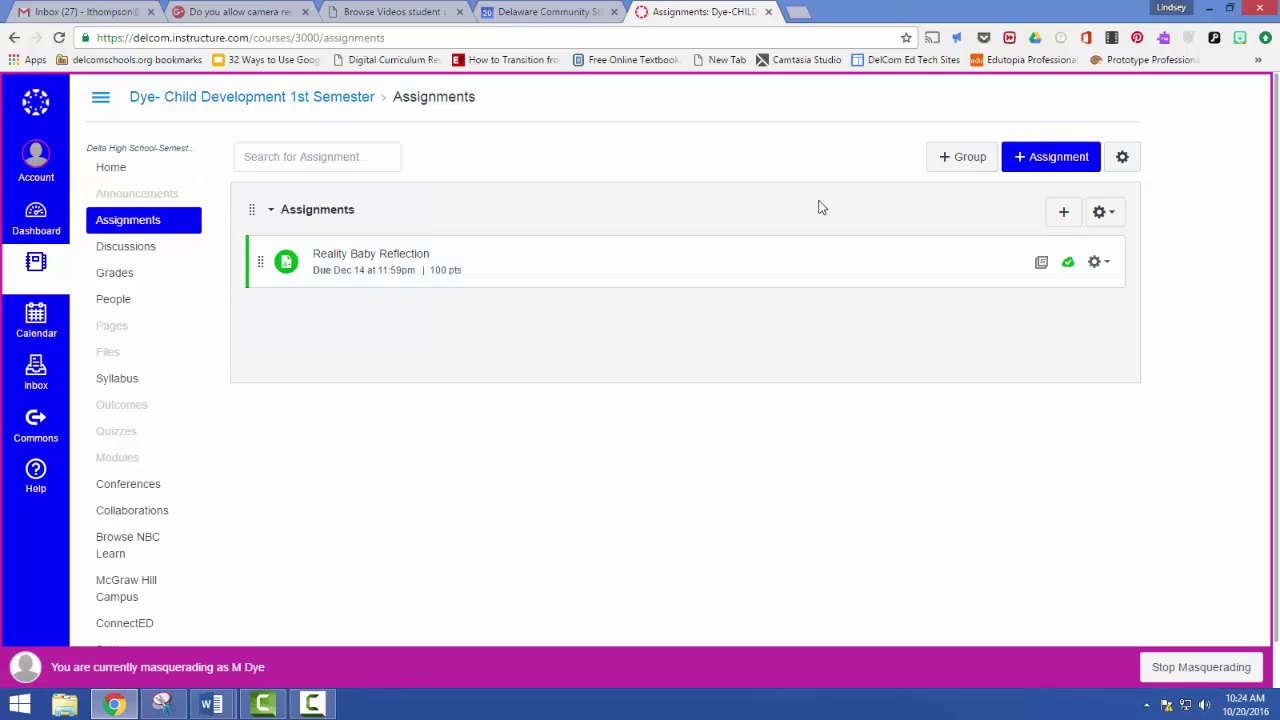
left_click(1035, 158)
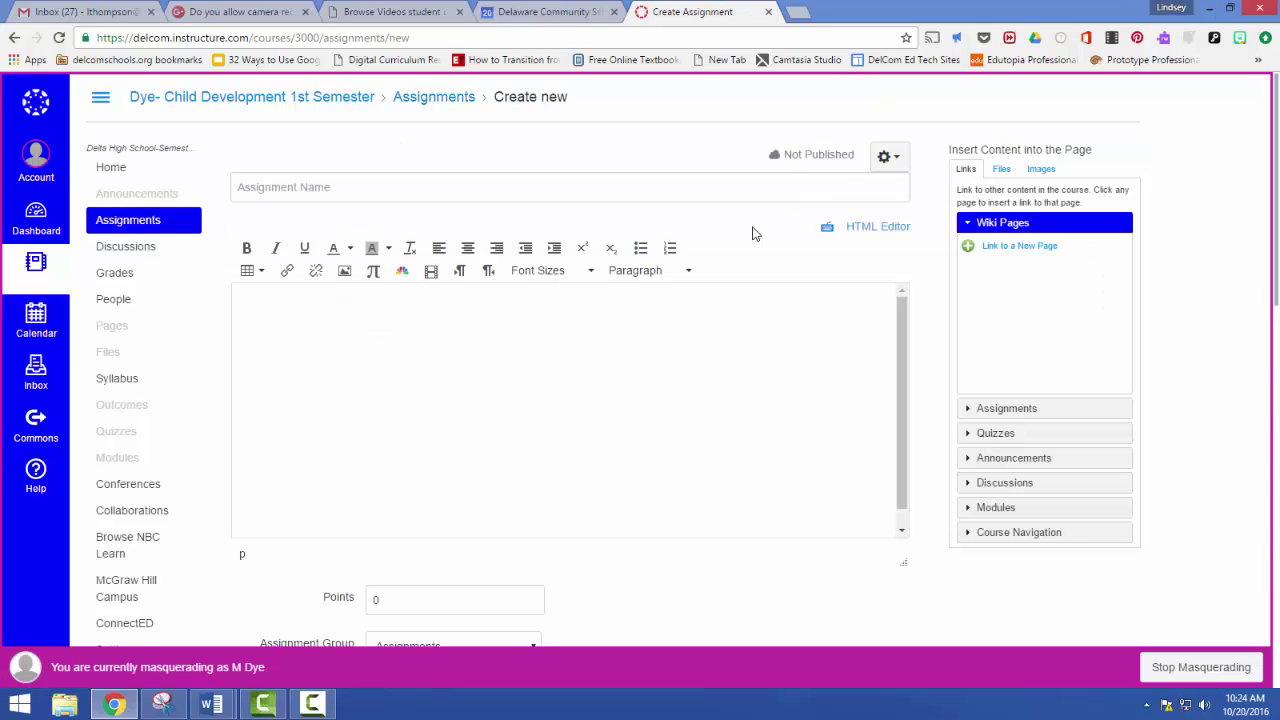
Assign the new assignment only to section Dye-CHILD DEV-1-7(A)-S1-2016 instead of Everyone.
scroll(221, 289, "down", 10)
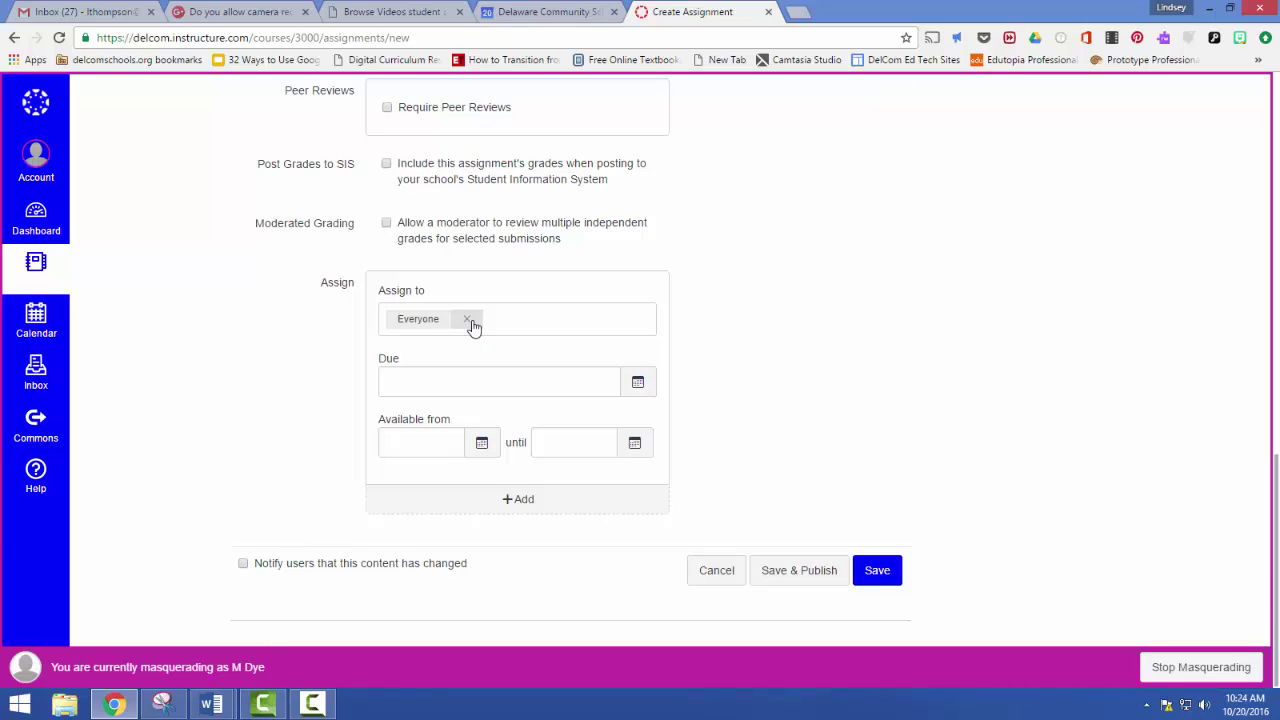
left_click(468, 320)
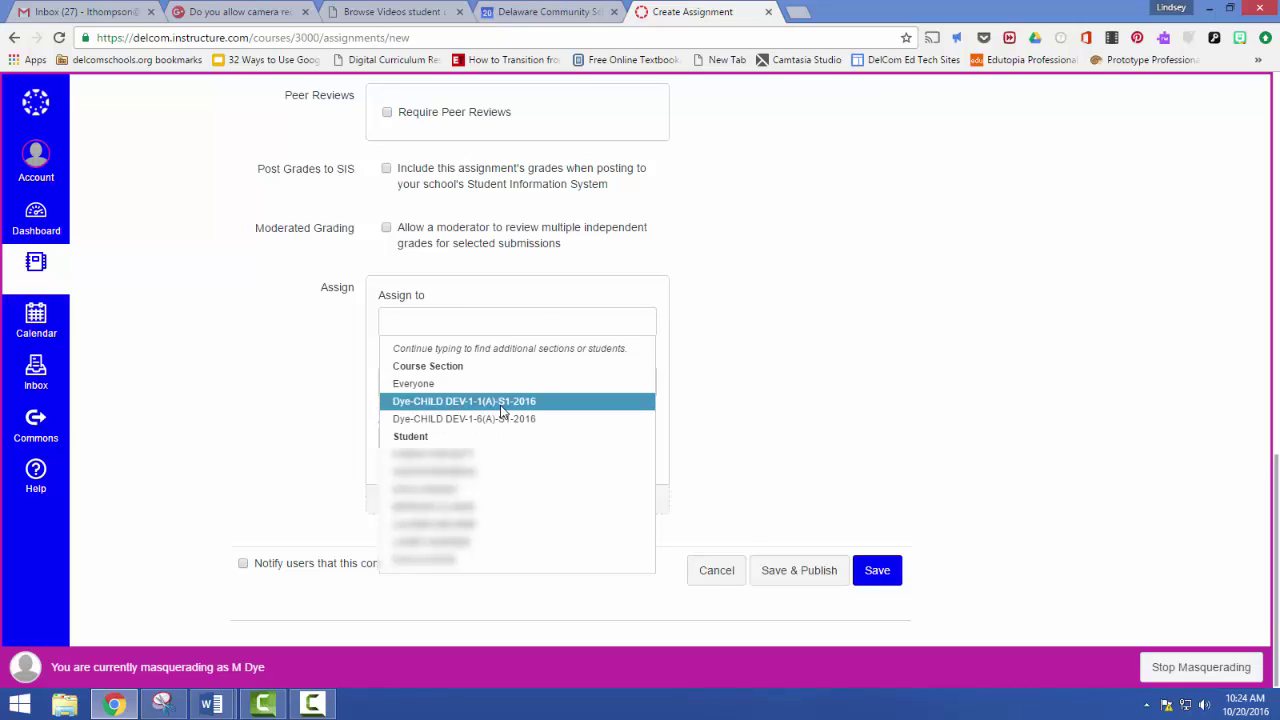
type("7")
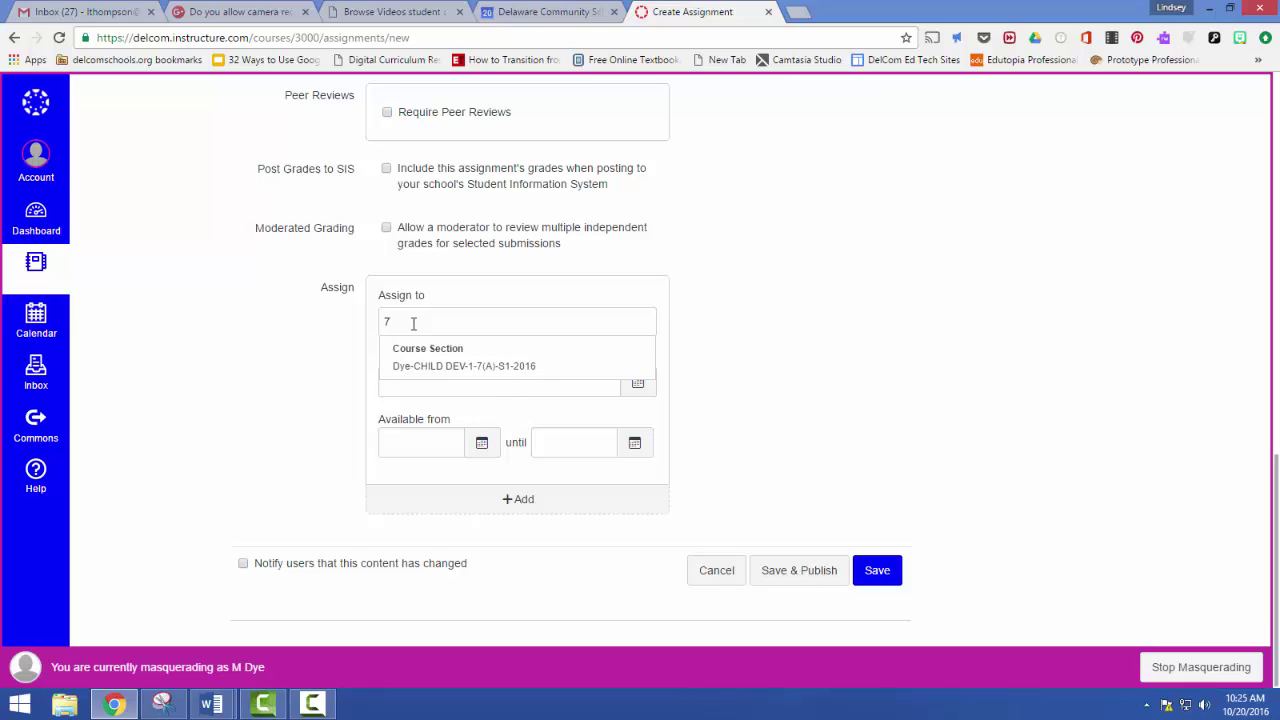
left_click(425, 368)
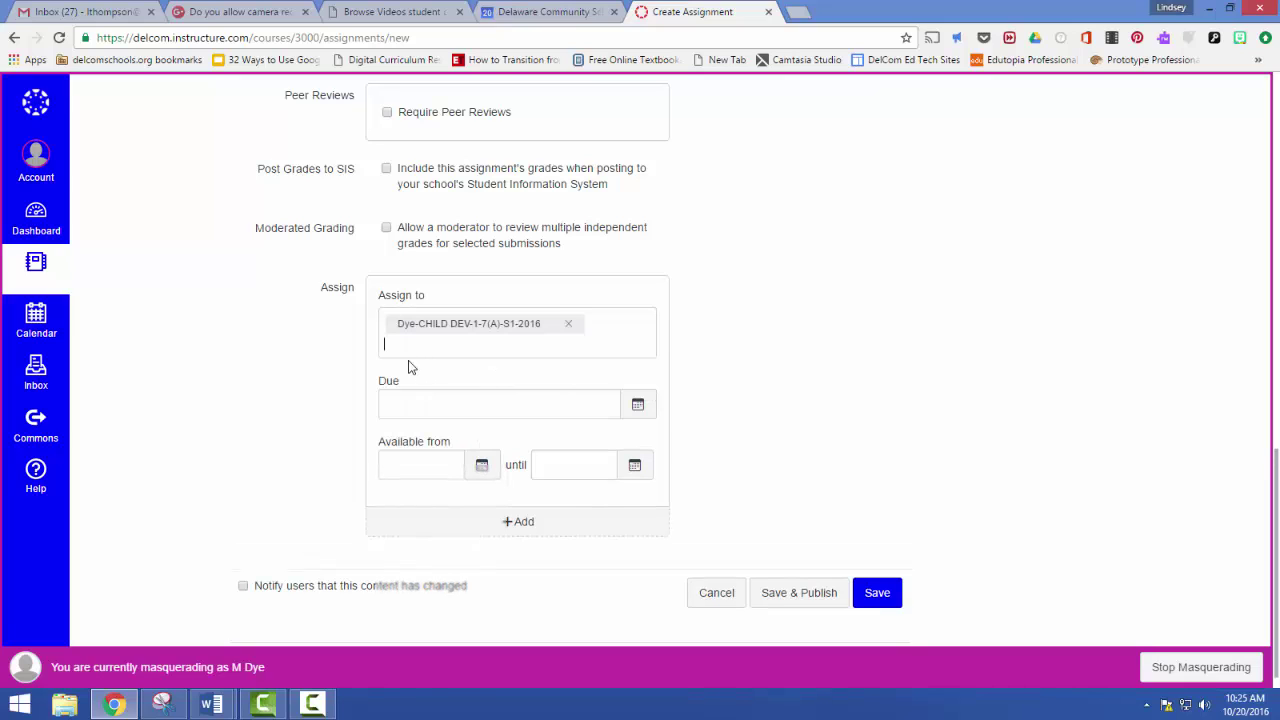
Set that section's due date to Nov 3, 11:59pm, and add a second due-date entry.
left_click(723, 394)
left_click(637, 403)
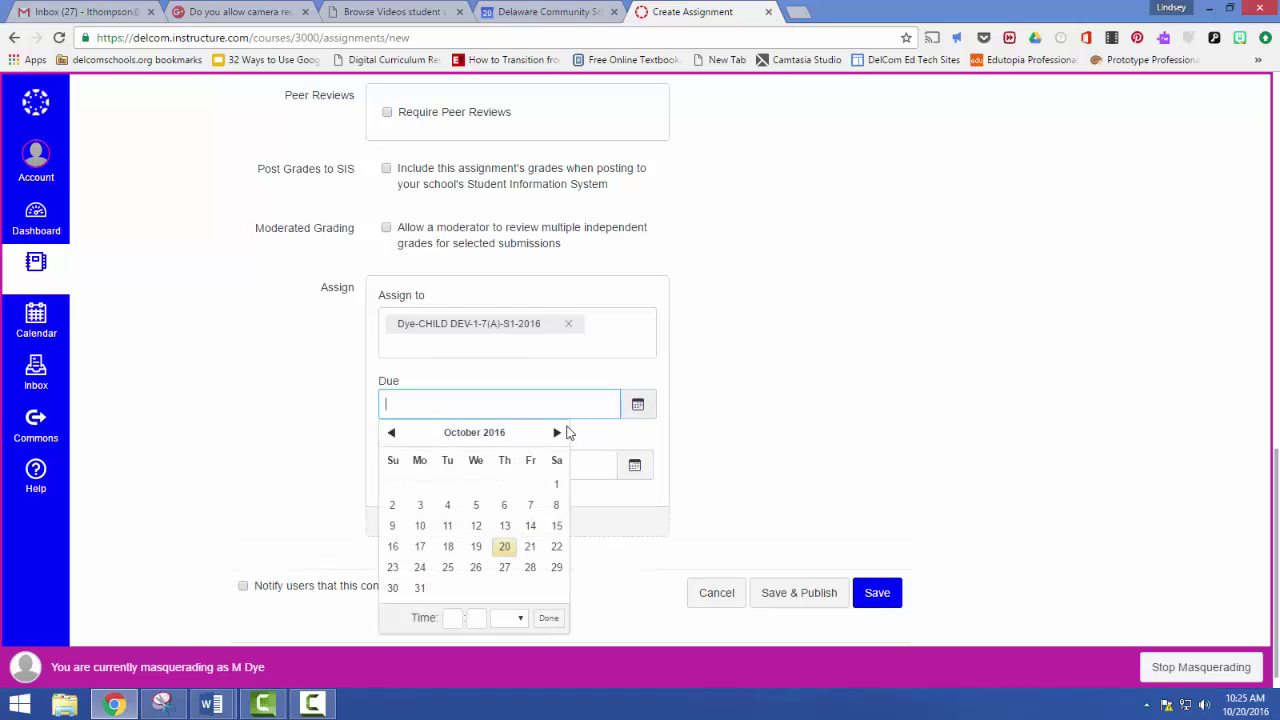
left_click(558, 432)
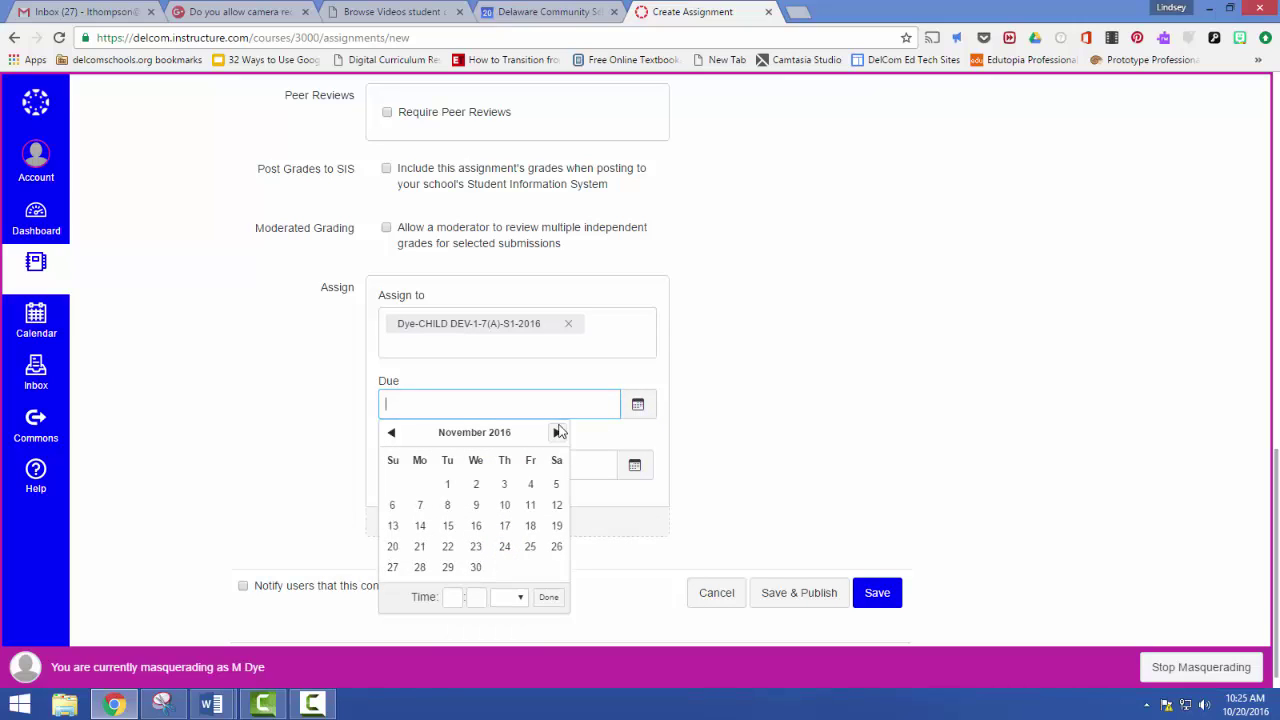
left_click(504, 487)
left_click(269, 401)
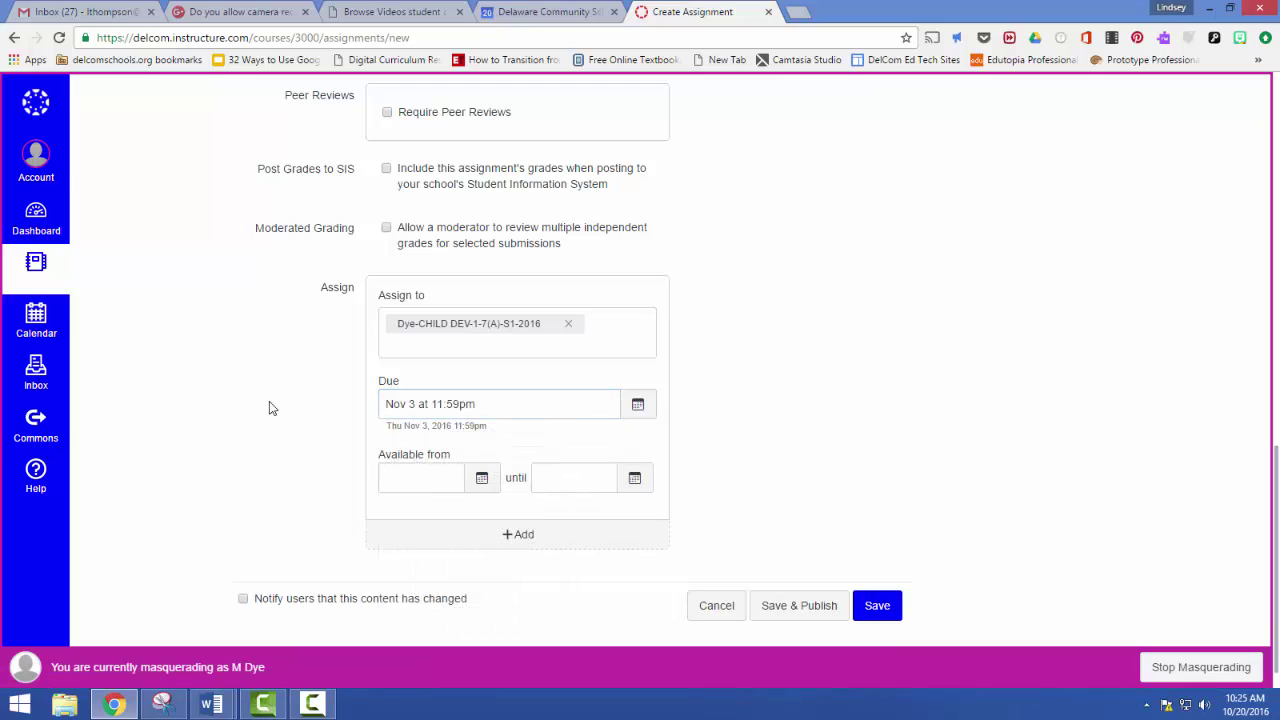
left_click(522, 540)
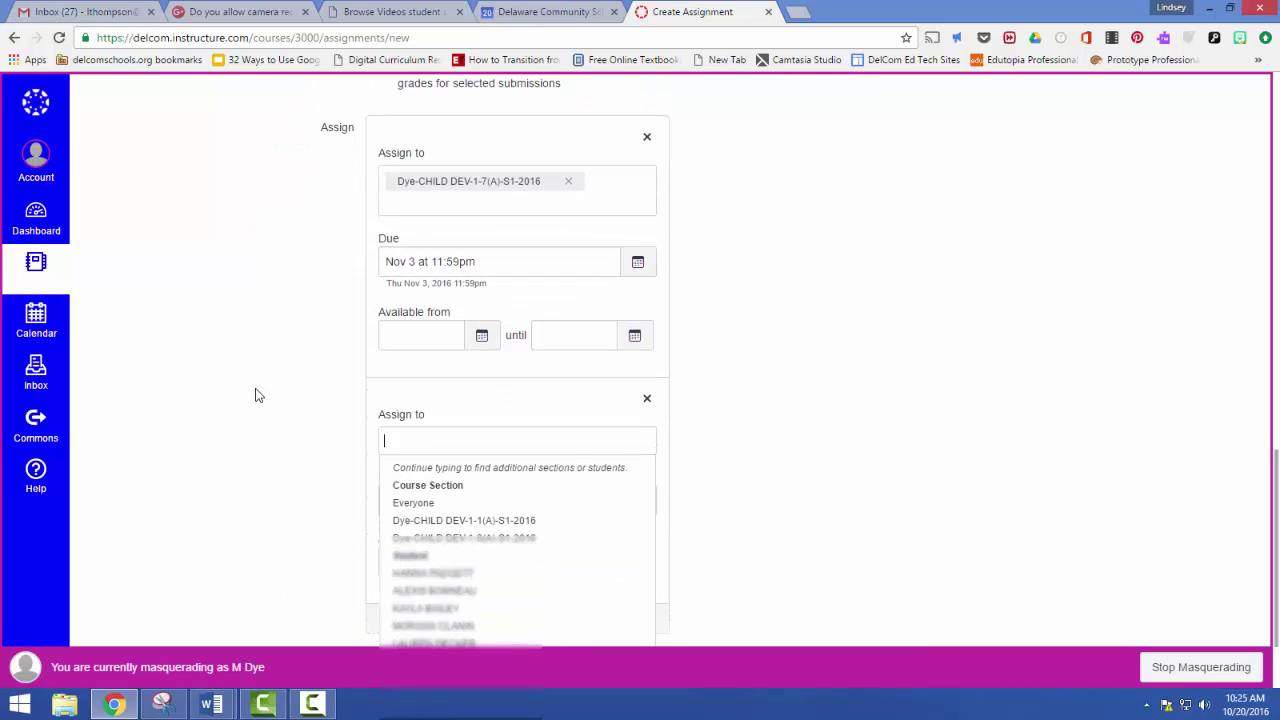
Assign the second entry to sections Dye-CHILD DEV-1-1(A)-S1-2016 and Dye-CHILD DEV-1-6(A)-S1-2016.
scroll(294, 383, "down", 2)
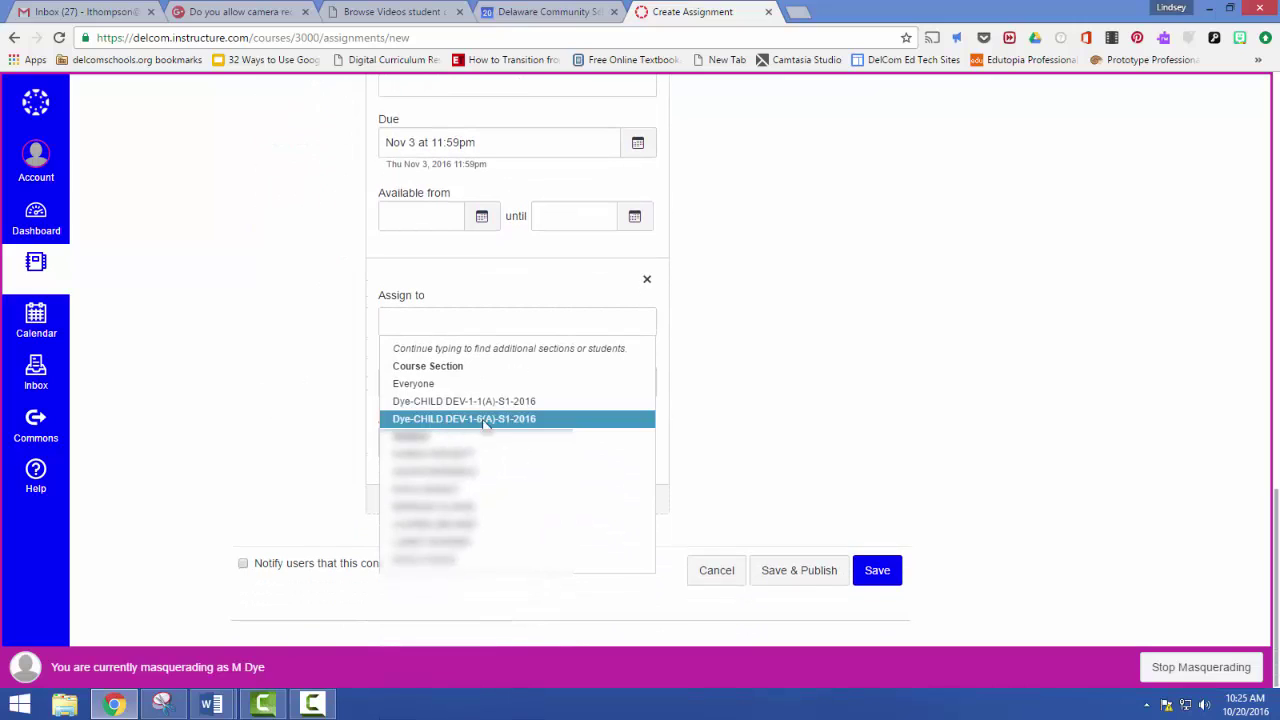
left_click(495, 402)
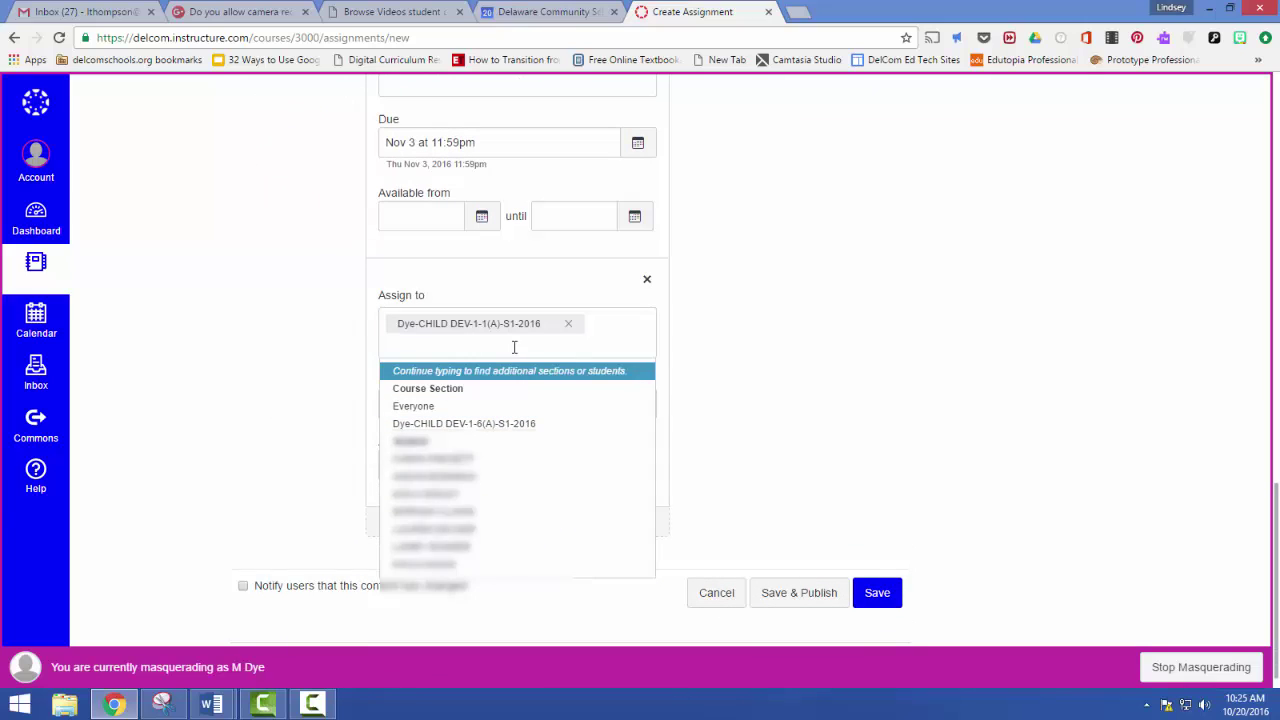
left_click(458, 349)
left_click(449, 443)
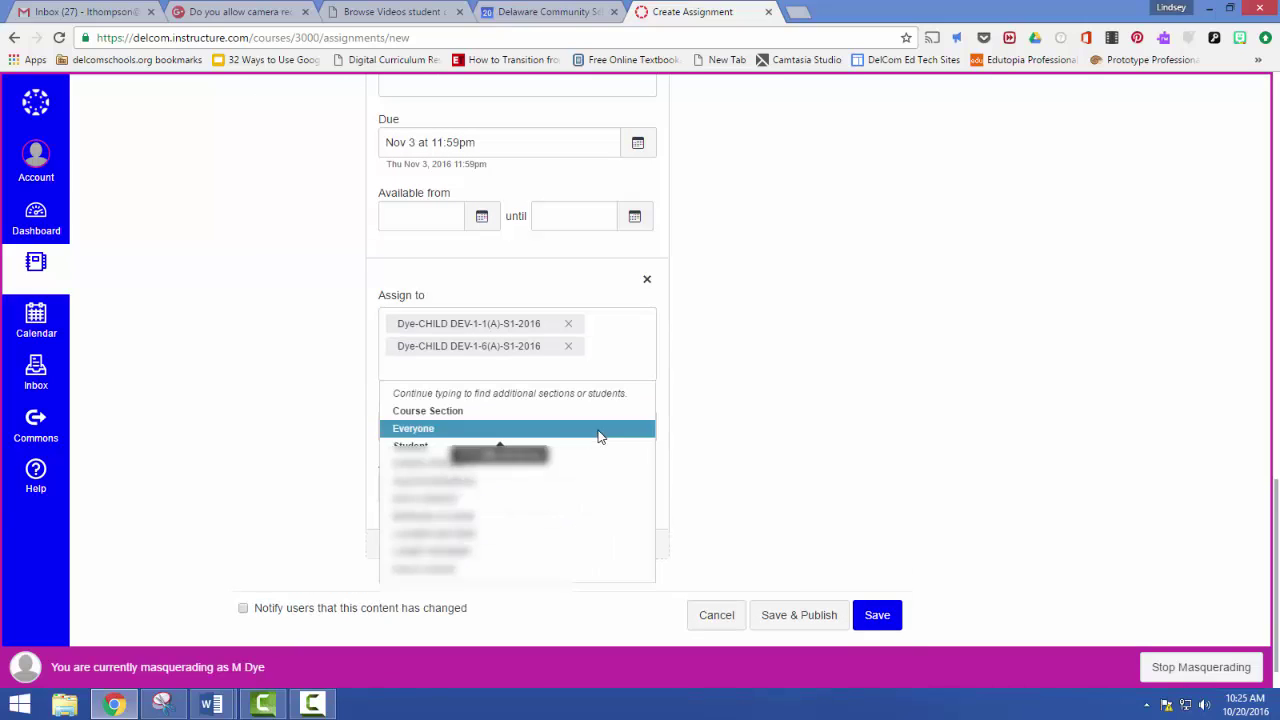
Set the second entry's due date to Nov 4 at 11:59pm.
left_click(680, 420)
left_click(637, 429)
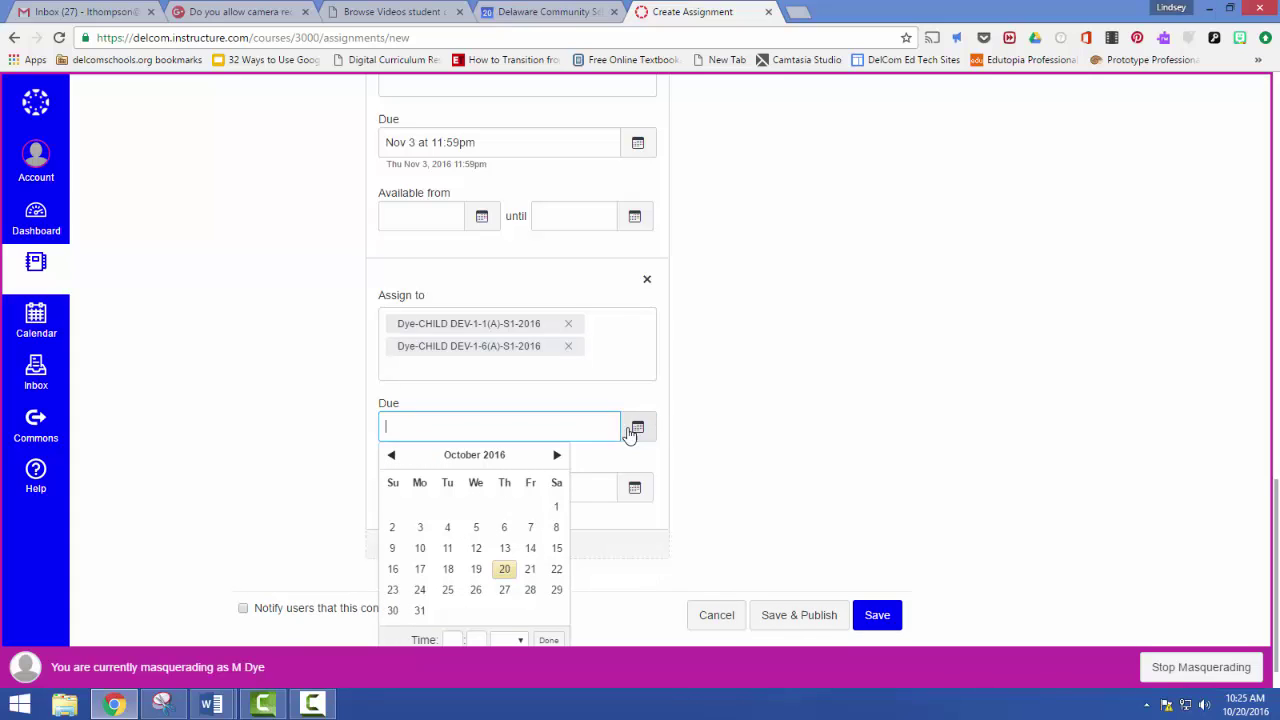
left_click(557, 455)
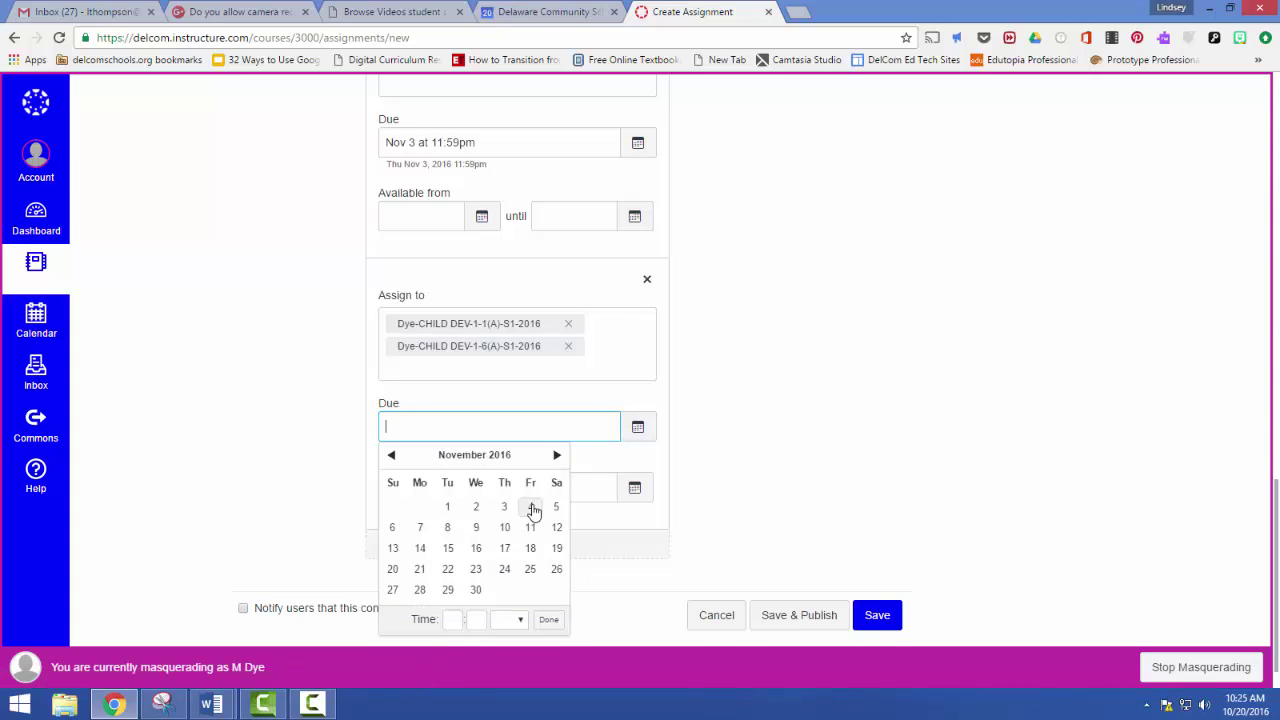
left_click(531, 507)
left_click(785, 454)
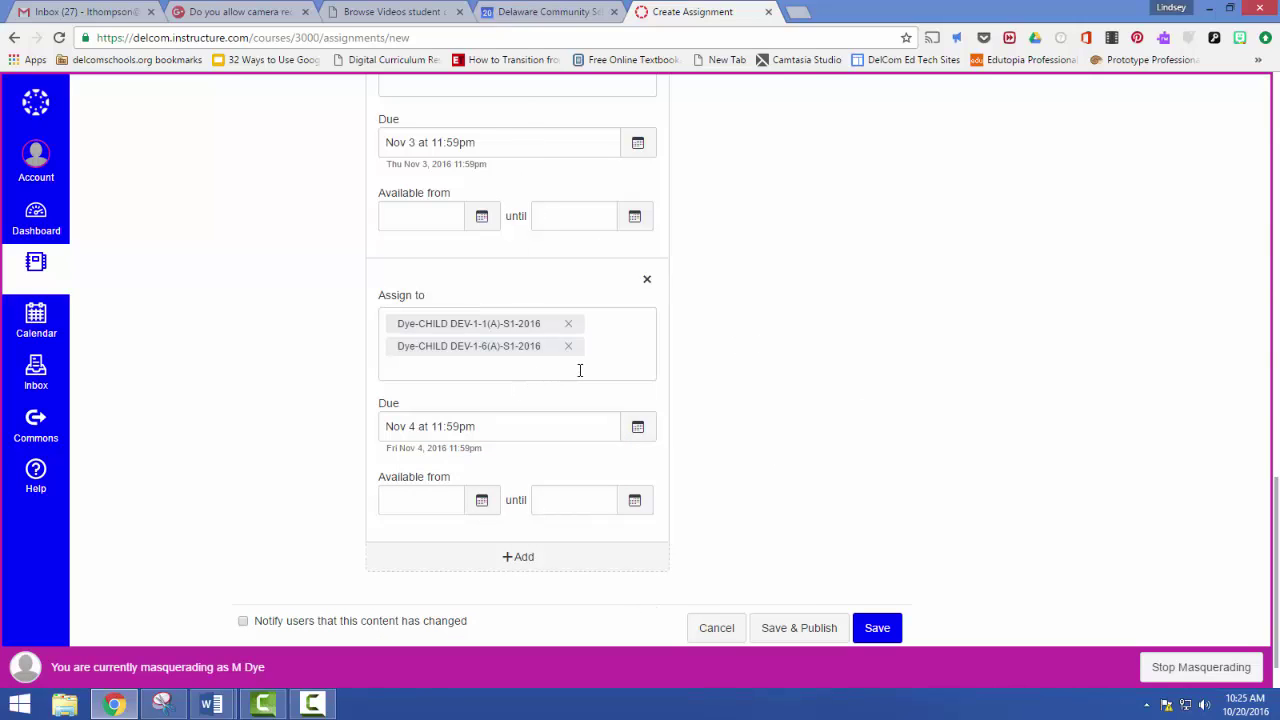
scroll(668, 354, "up", 15)
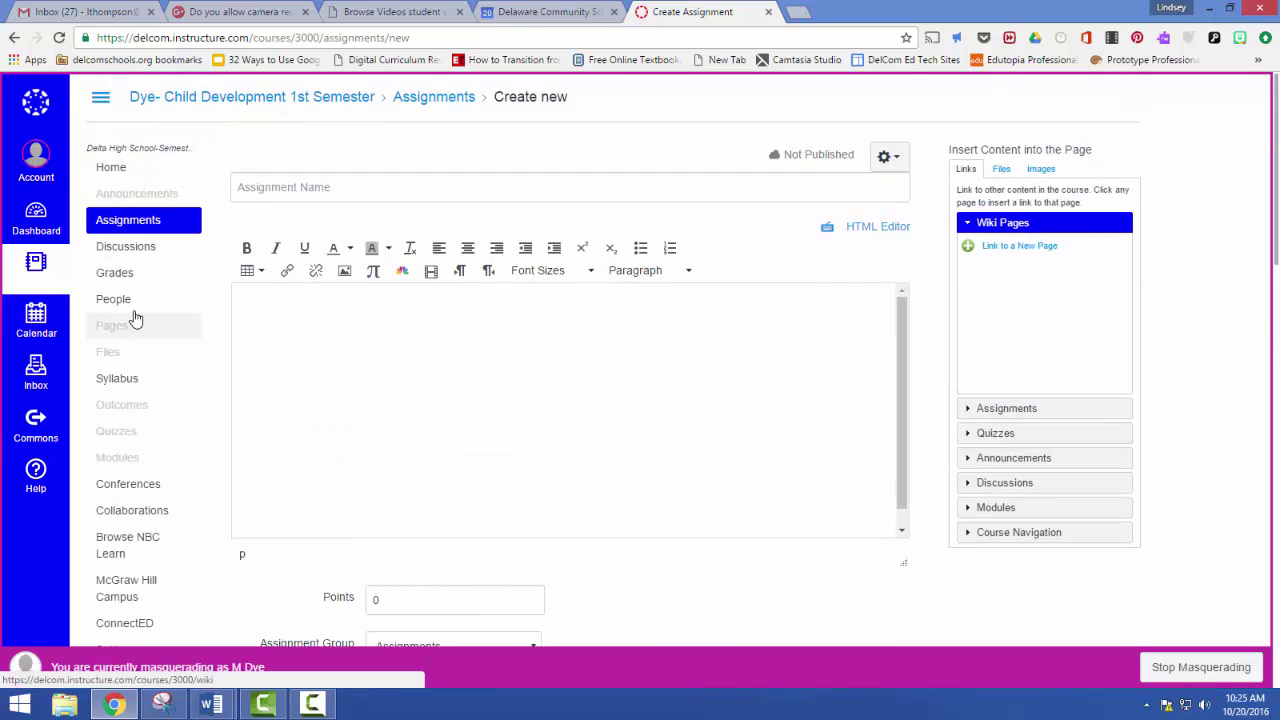
Open the course gradebook and review its section filters, leaving all sections shown.
left_click(128, 276)
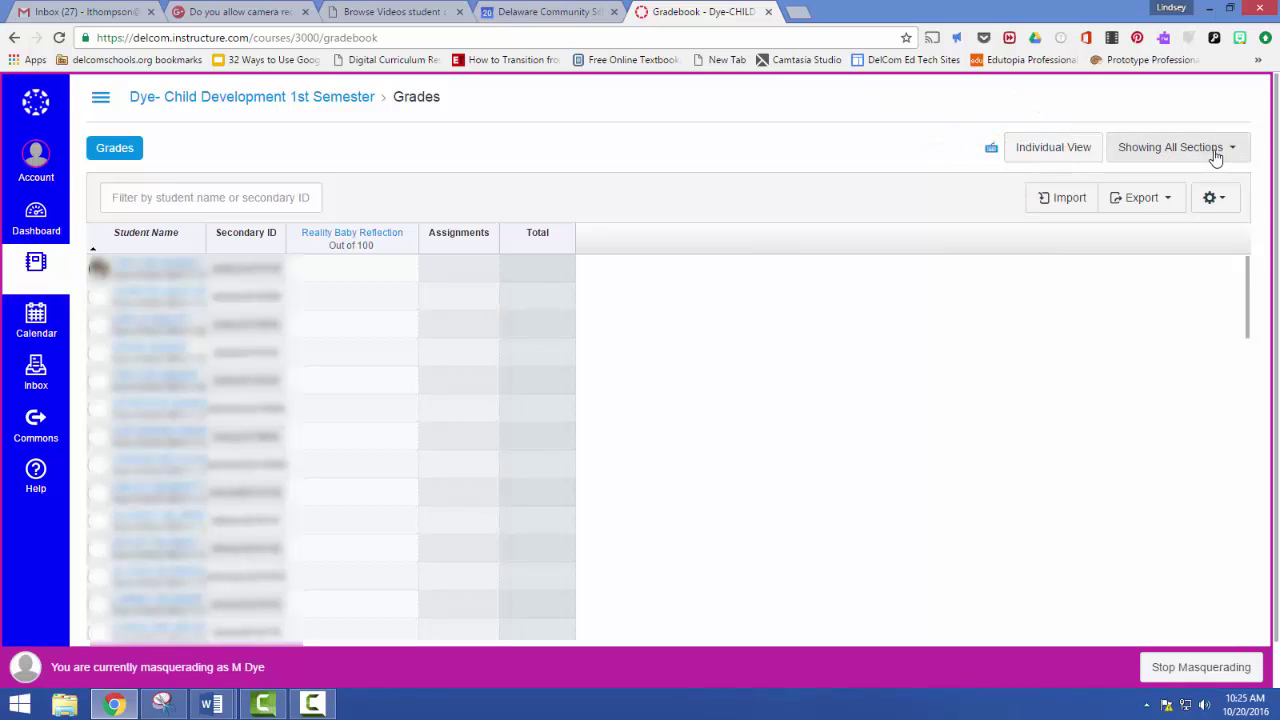
left_click(1233, 150)
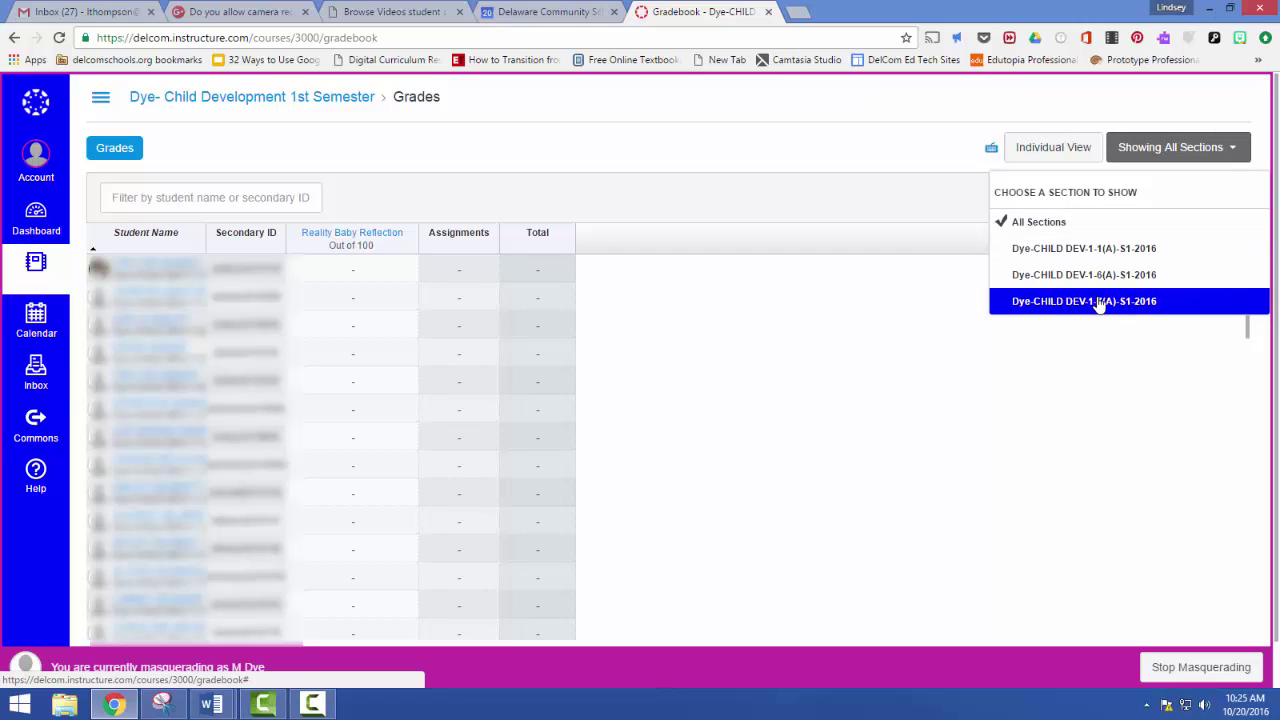
left_click(904, 136)
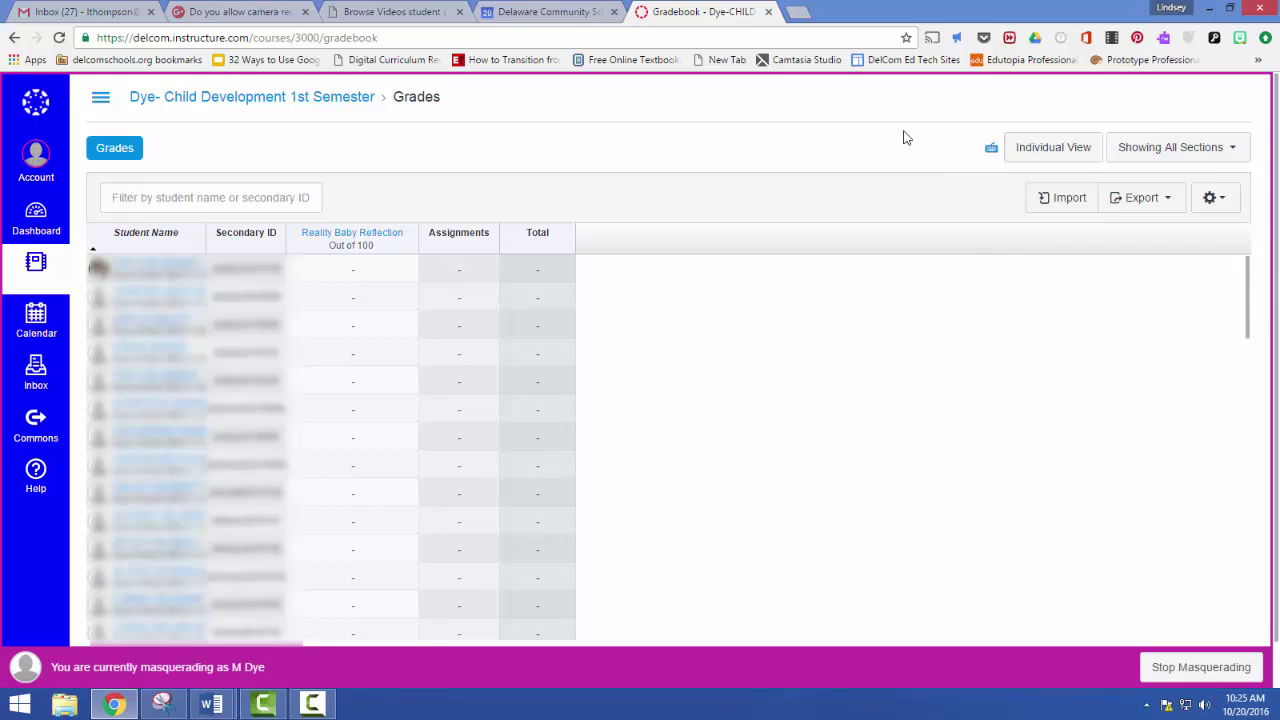